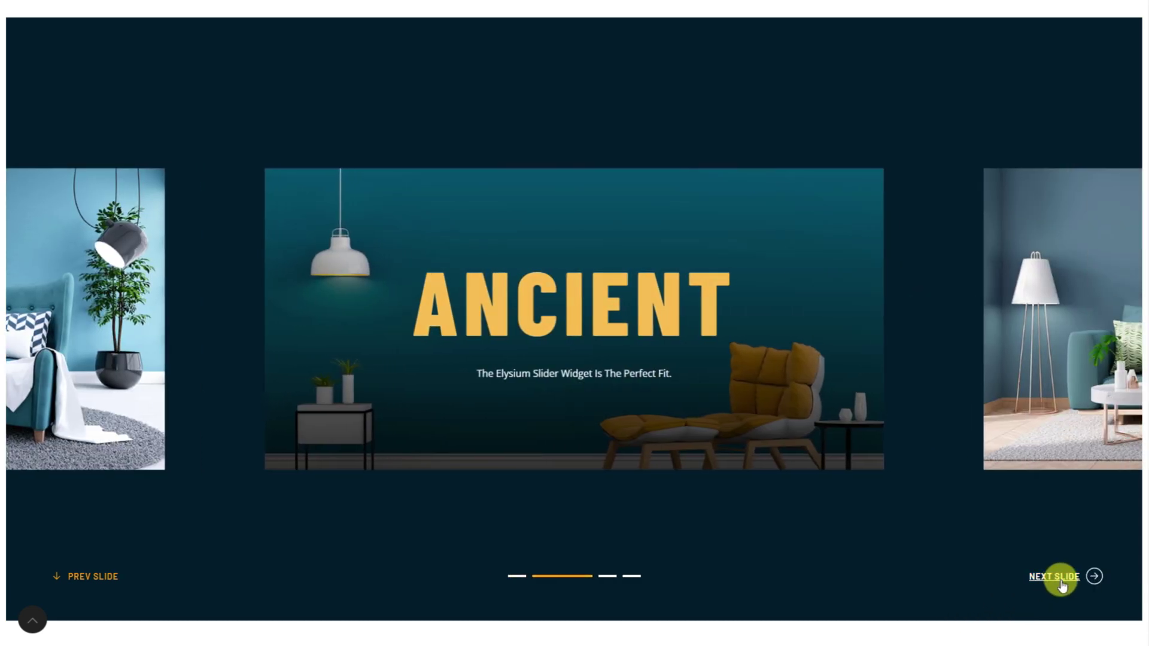
# Advance the first demo slider from ANCIENT through DESIGNING to CREATIVE, then scroll toward Demo-2.
pyautogui.click(1060, 583)
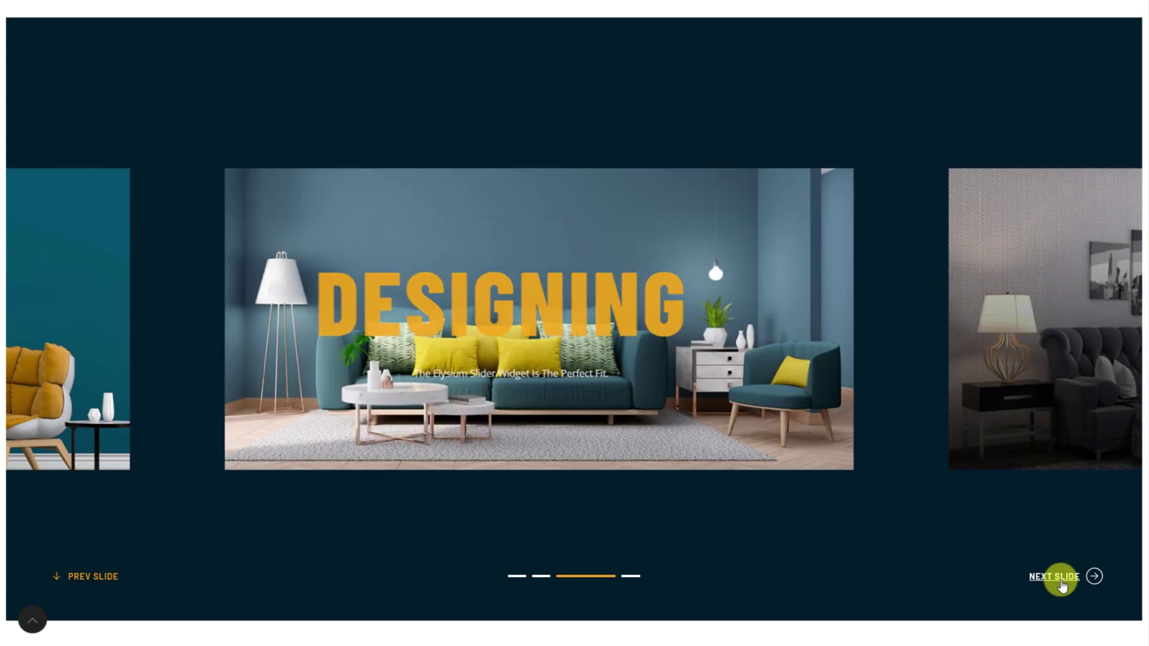
pyautogui.click(1060, 584)
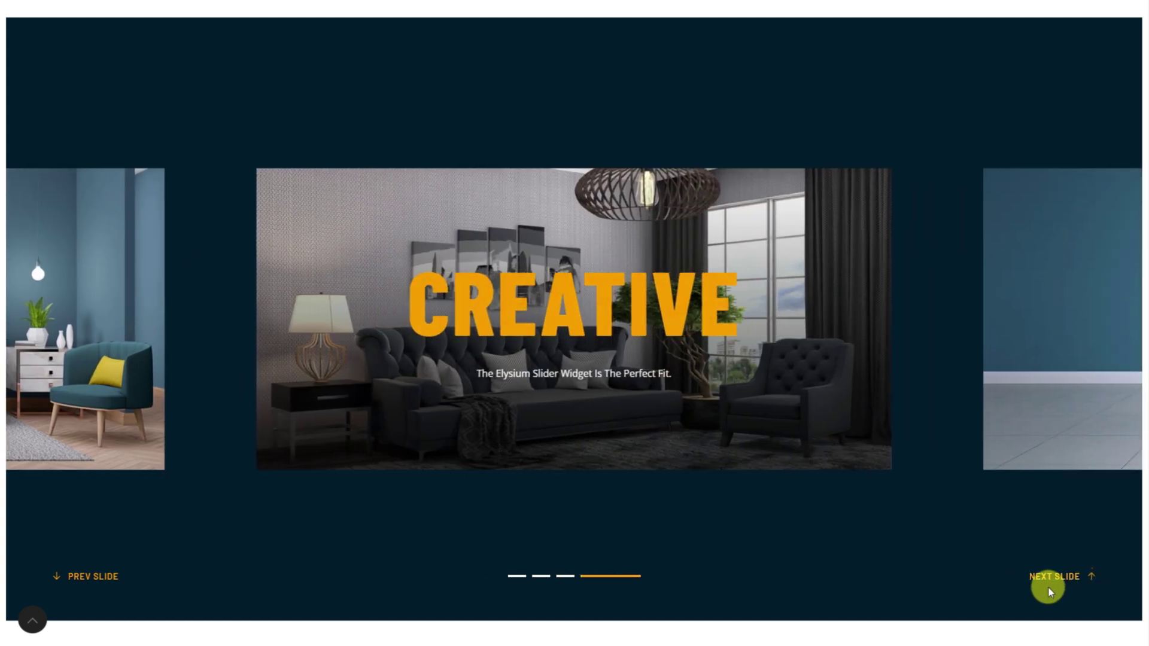
pyautogui.moveTo(1145, 289); pyautogui.dragTo(1146, 554)
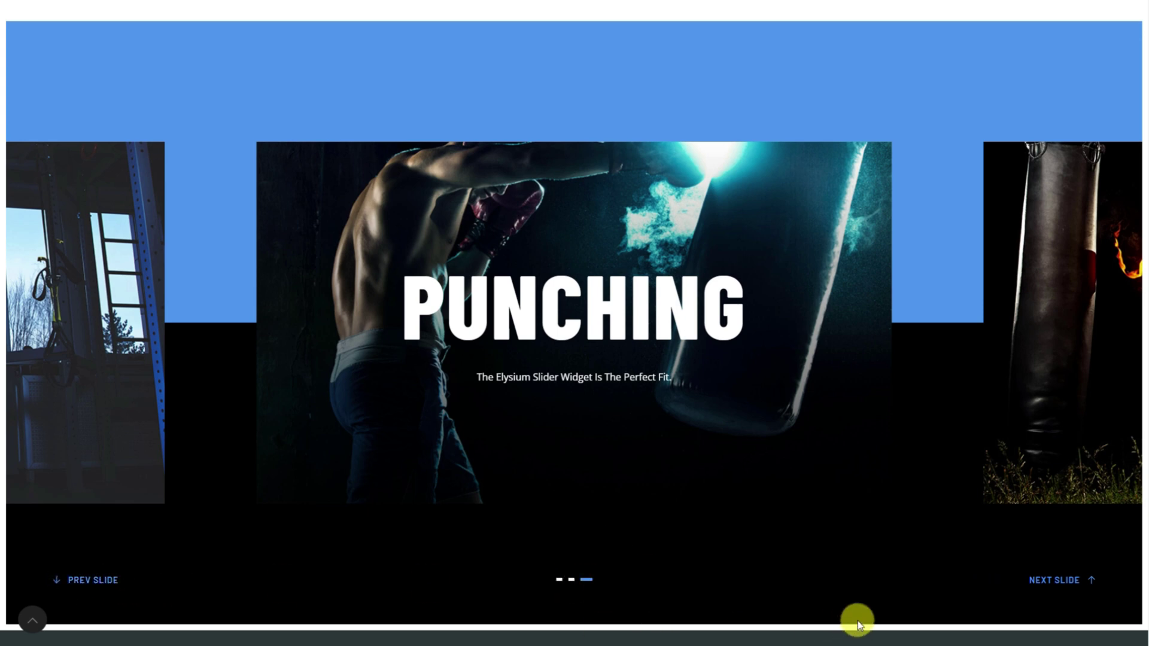
# Advance the Demo-2 gym slider past PUNCHING to preview its next slide.
pyautogui.click(1029, 579)
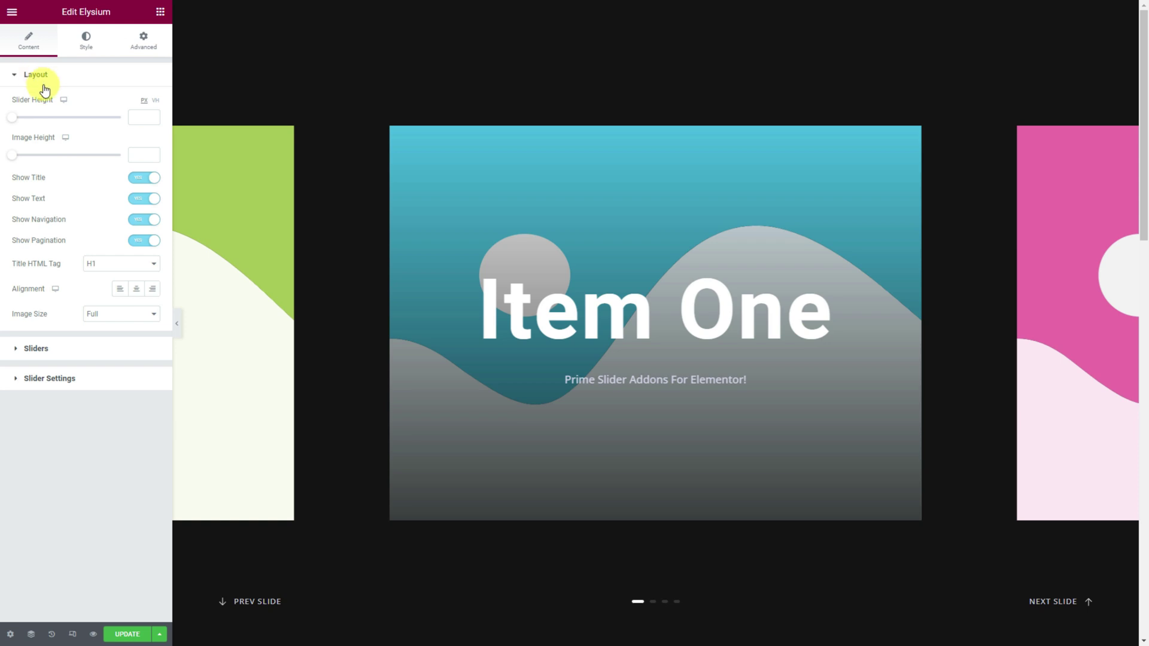
# Set the Elysium widget's Image Height to 601 so the Item One image is taller.
pyautogui.moveTo(13, 159); pyautogui.dragTo(74, 157)
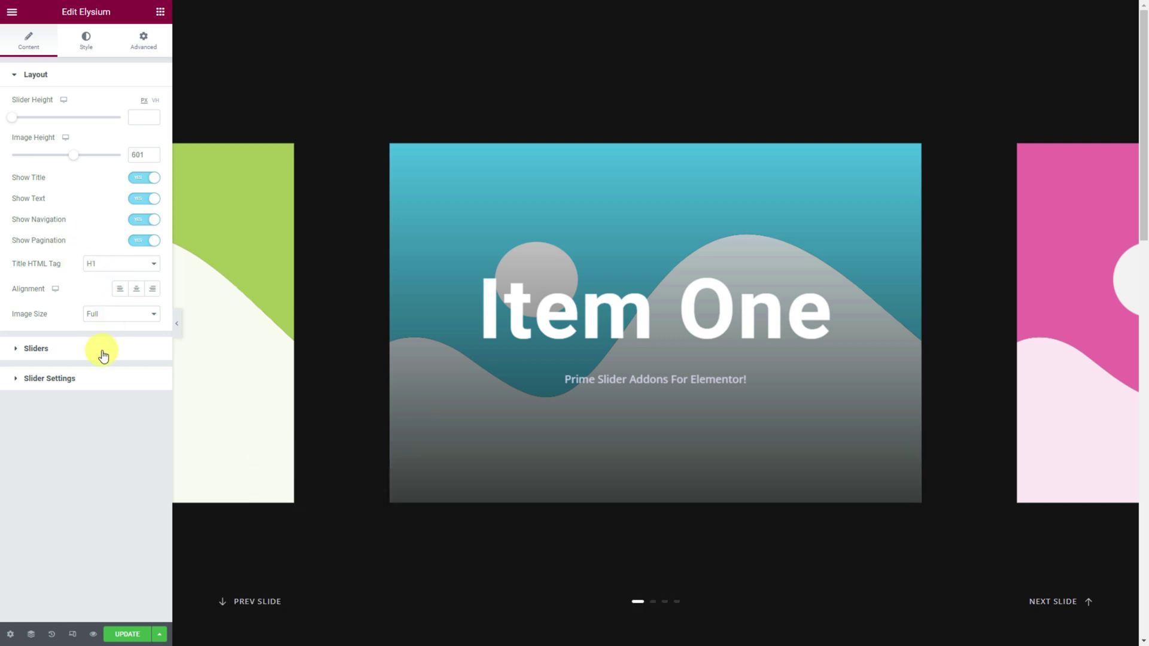
# Delete the Item Four slide and retitle Item One to 'Sportsman'.
pyautogui.click(103, 355)
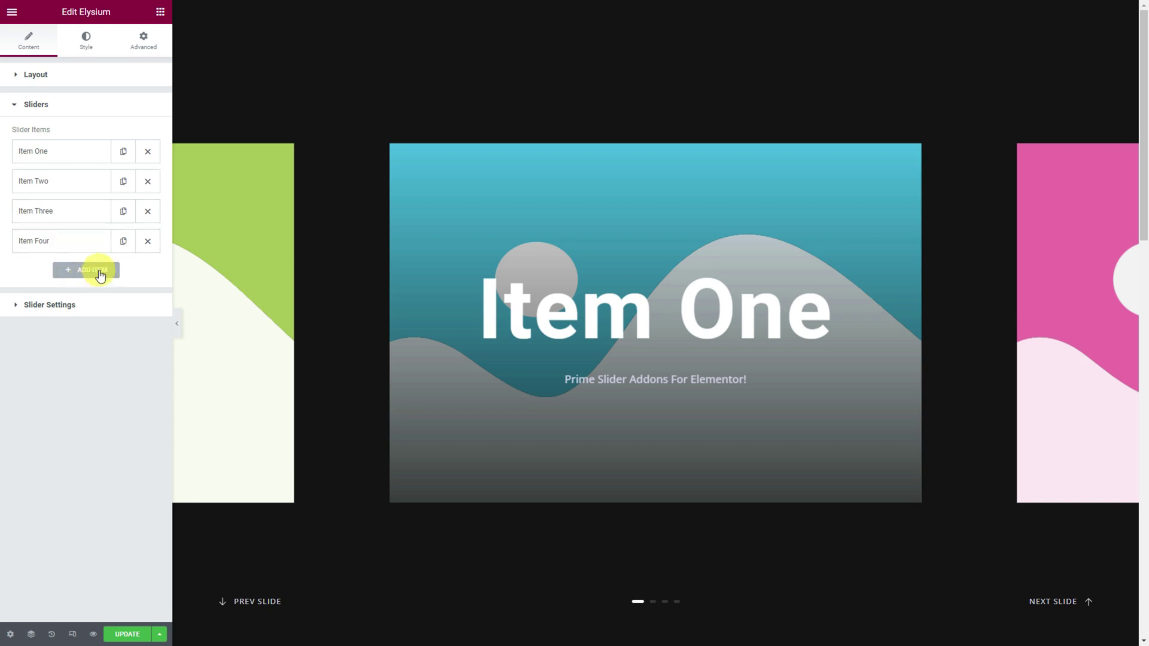
pyautogui.click(149, 243)
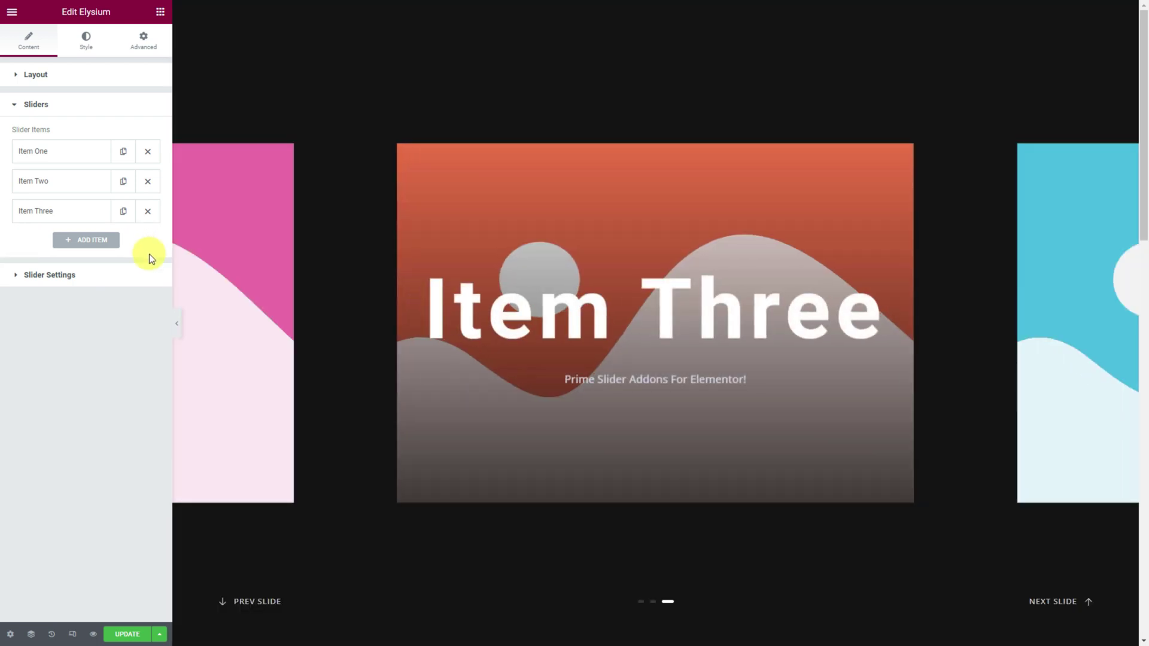
pyautogui.click(70, 152)
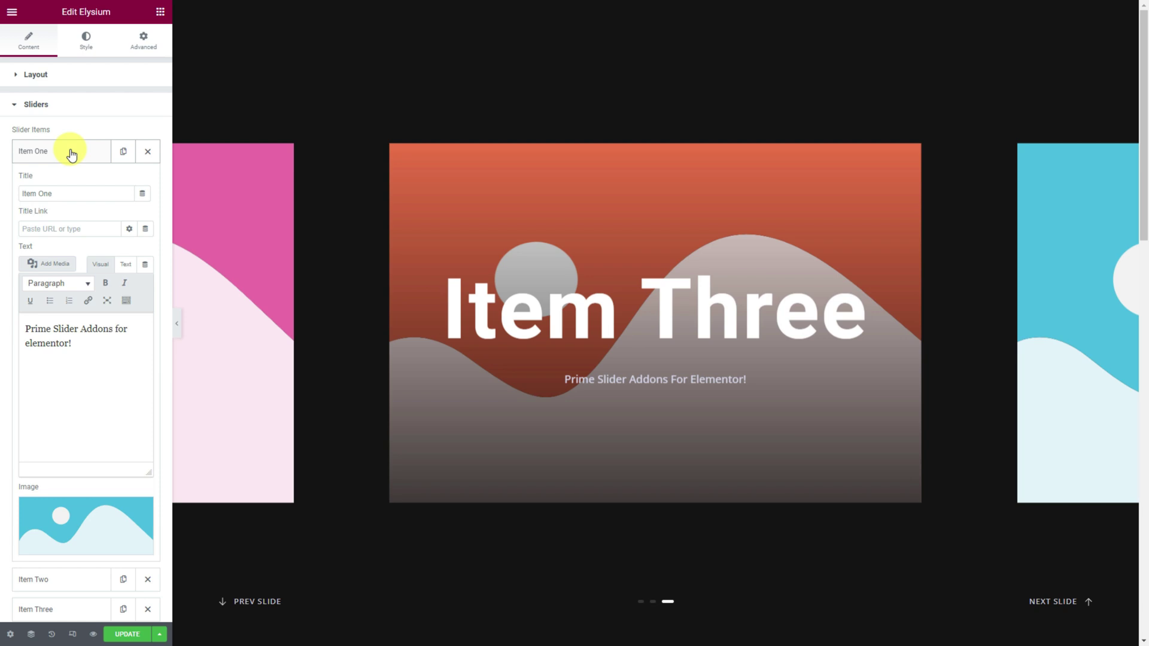
pyautogui.moveTo(59, 193); pyautogui.dragTo(10, 193)
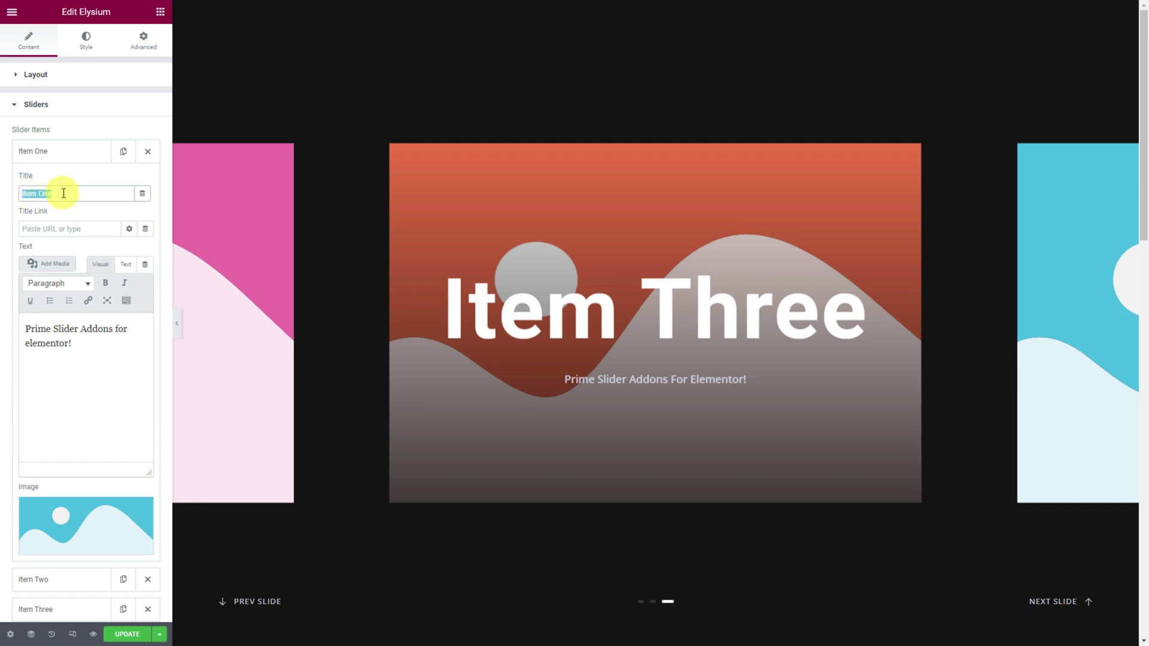
pyautogui.write('Sportsm')
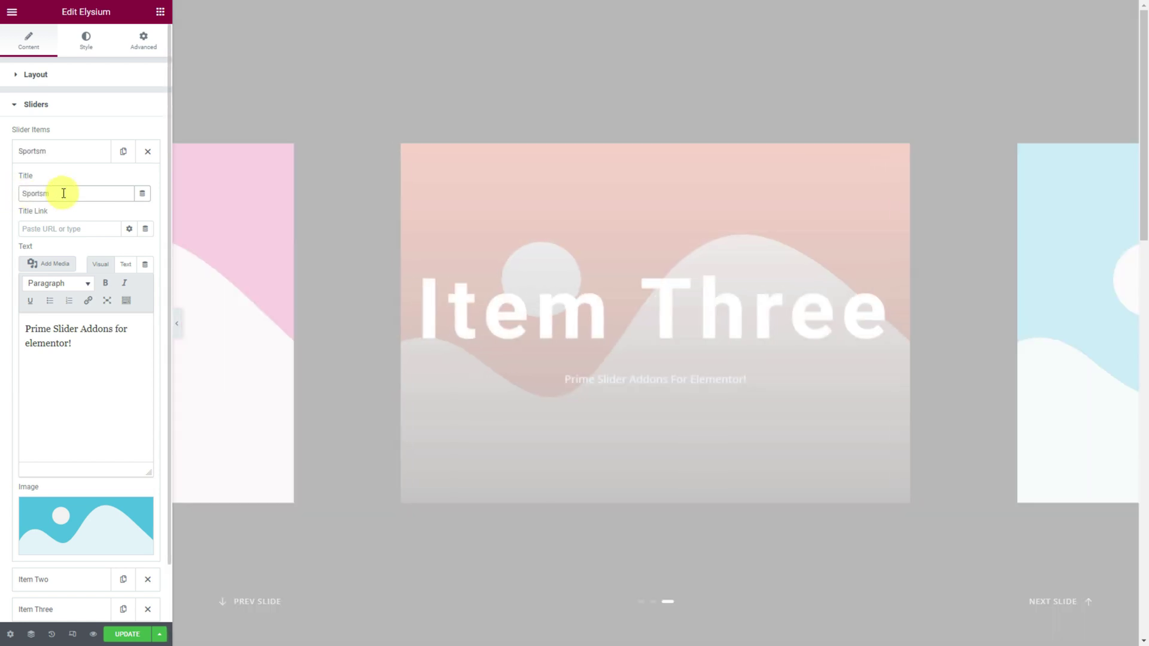
pyautogui.write('an')
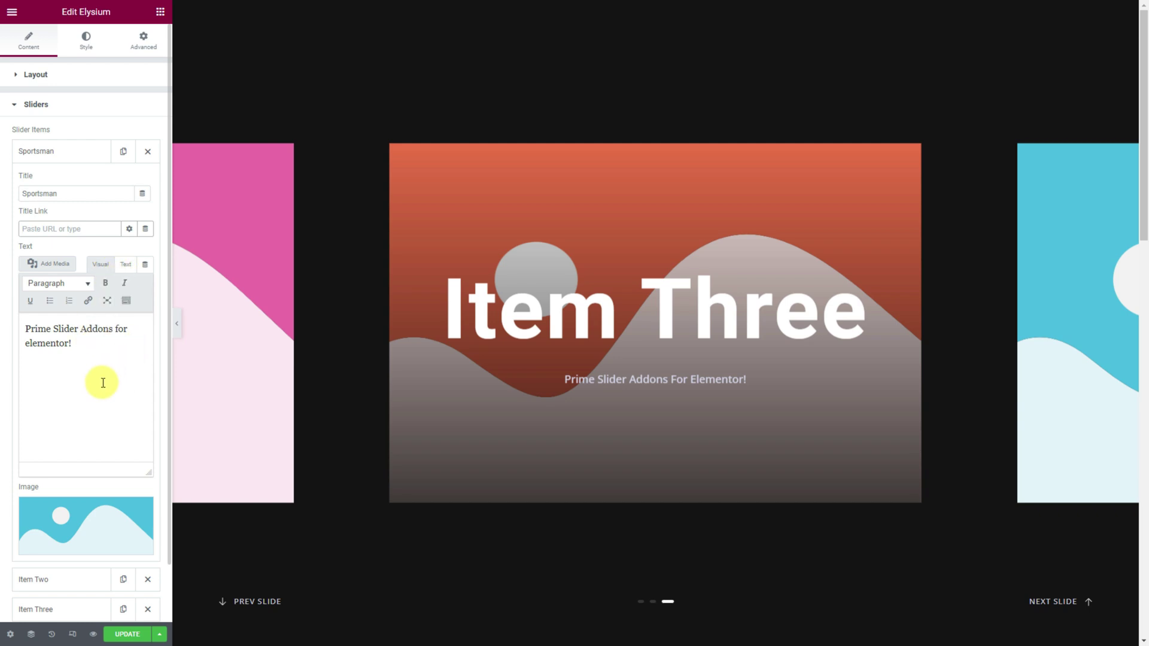
# Give the Sportsman slide the boxer photo 21.jpg from the Media Library.
pyautogui.click(85, 520)
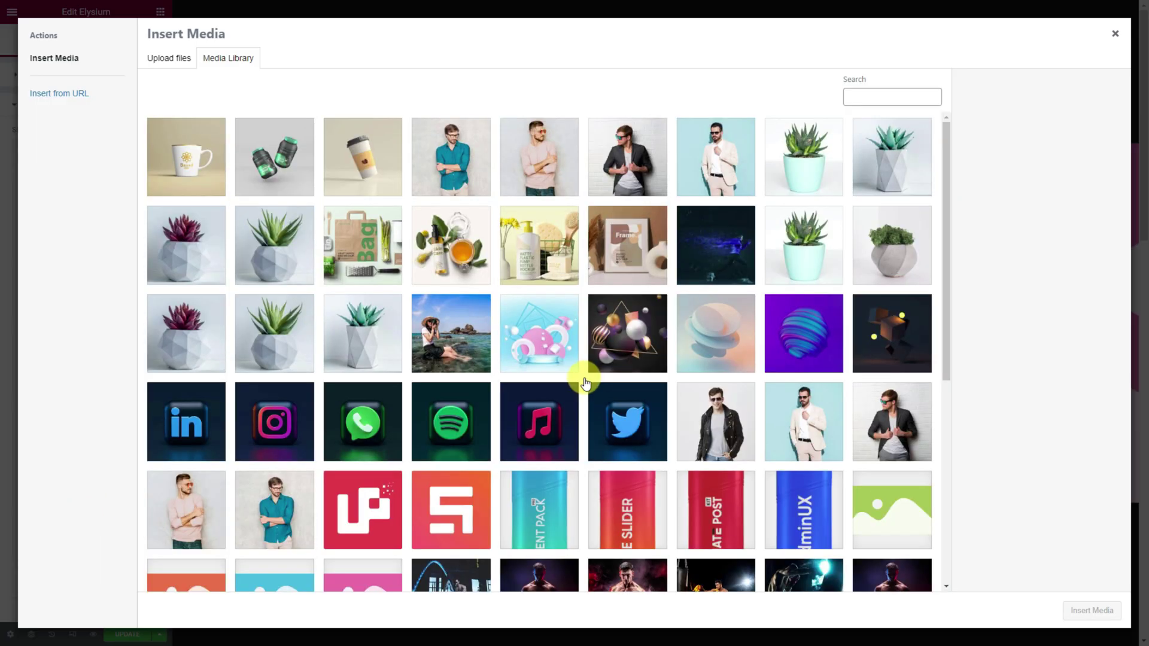
pyautogui.scroll(-5, 585, 383)
pyautogui.click(701, 294)
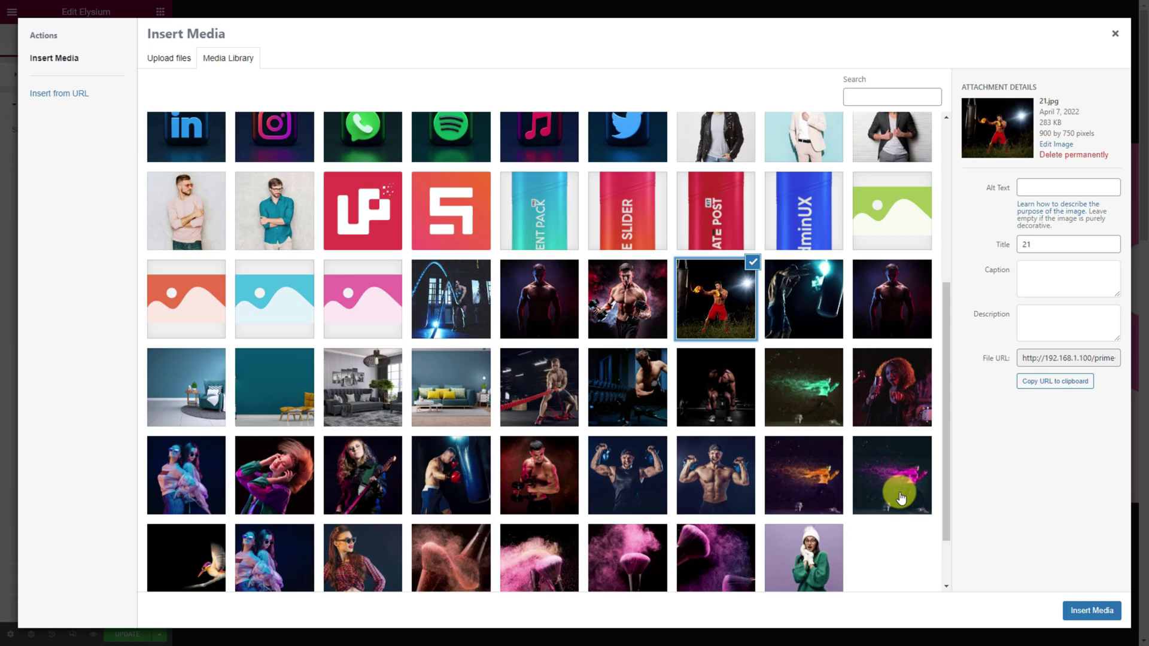
pyautogui.click(1091, 610)
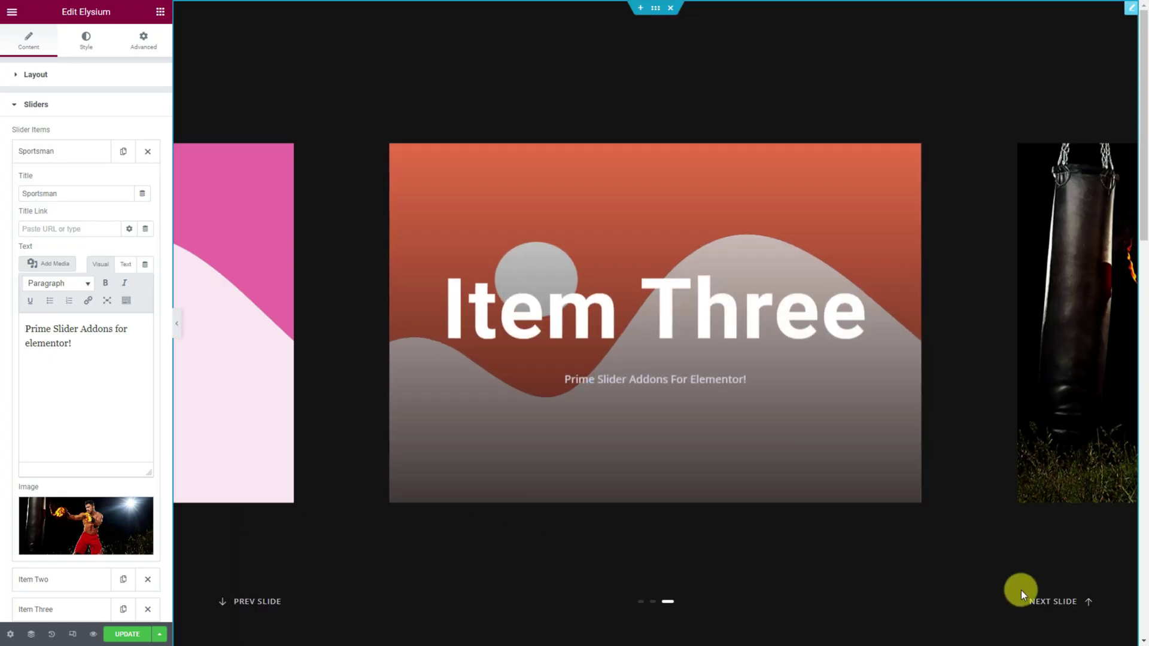
# Step through the preview to check the Sportsman, Exercises and Punching slides.
pyautogui.click(1052, 601)
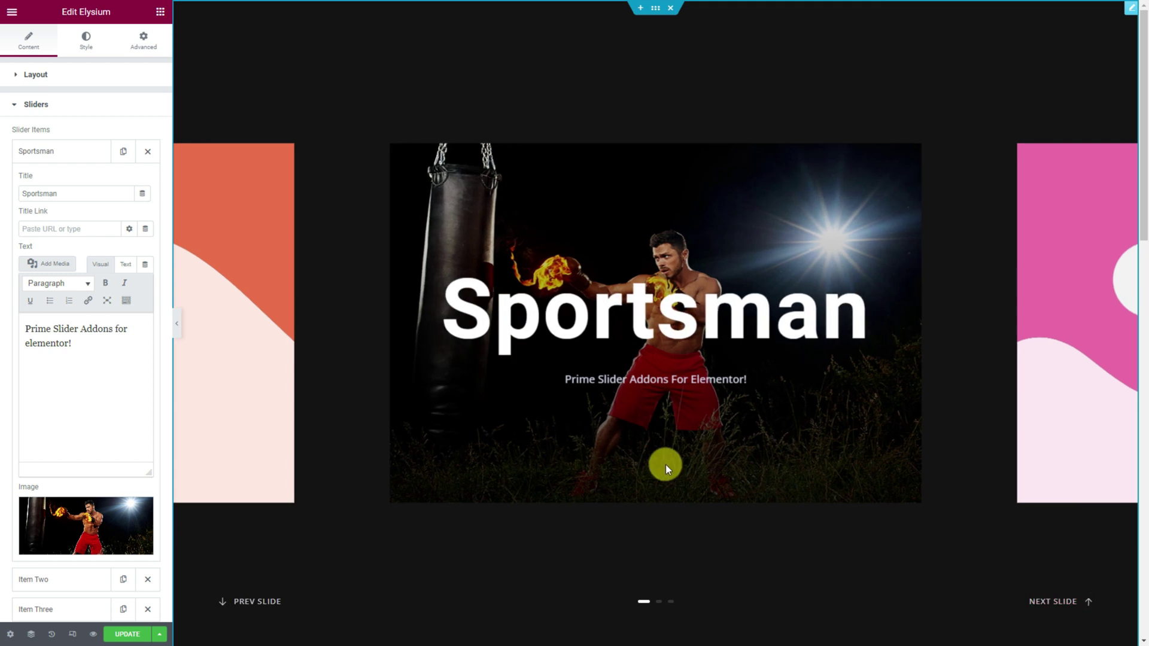
pyautogui.click(49, 154)
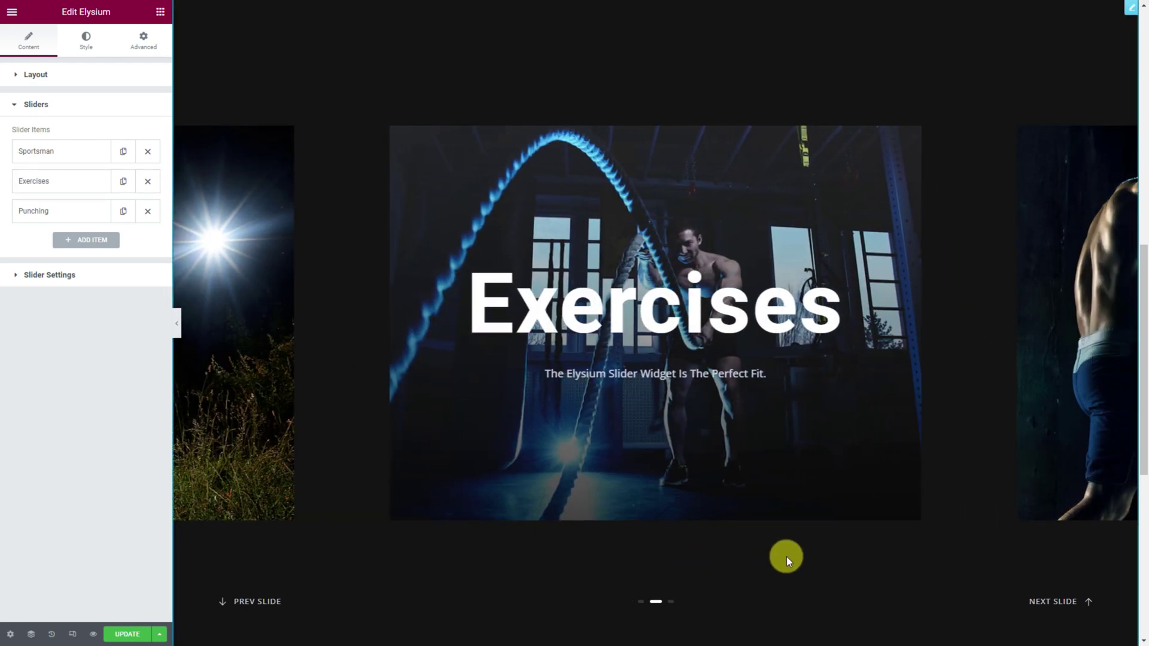
pyautogui.click(1070, 606)
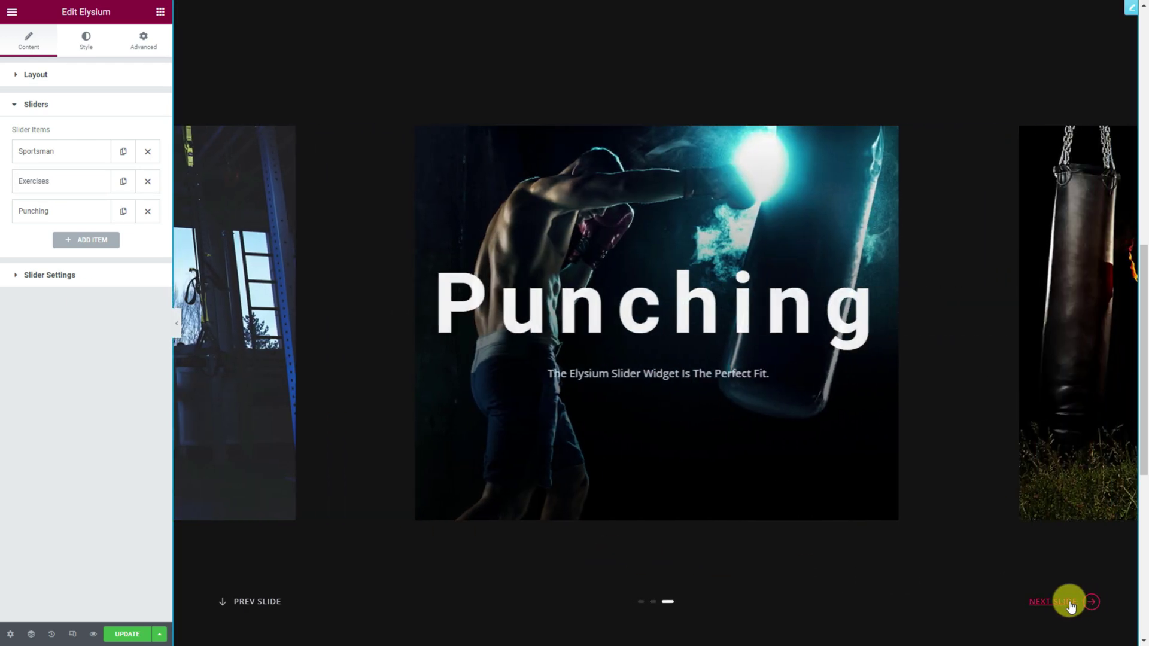
pyautogui.click(1070, 606)
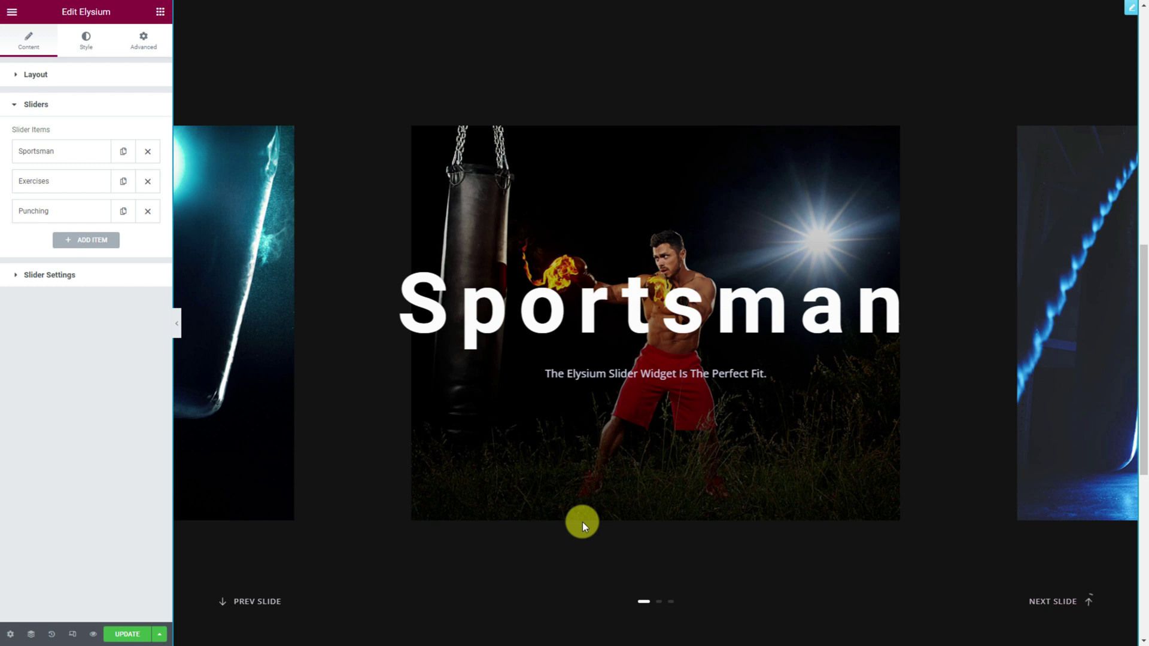
# Switch Autoplay off in the Elysium Slider Settings, keeping loop on.
pyautogui.click(77, 276)
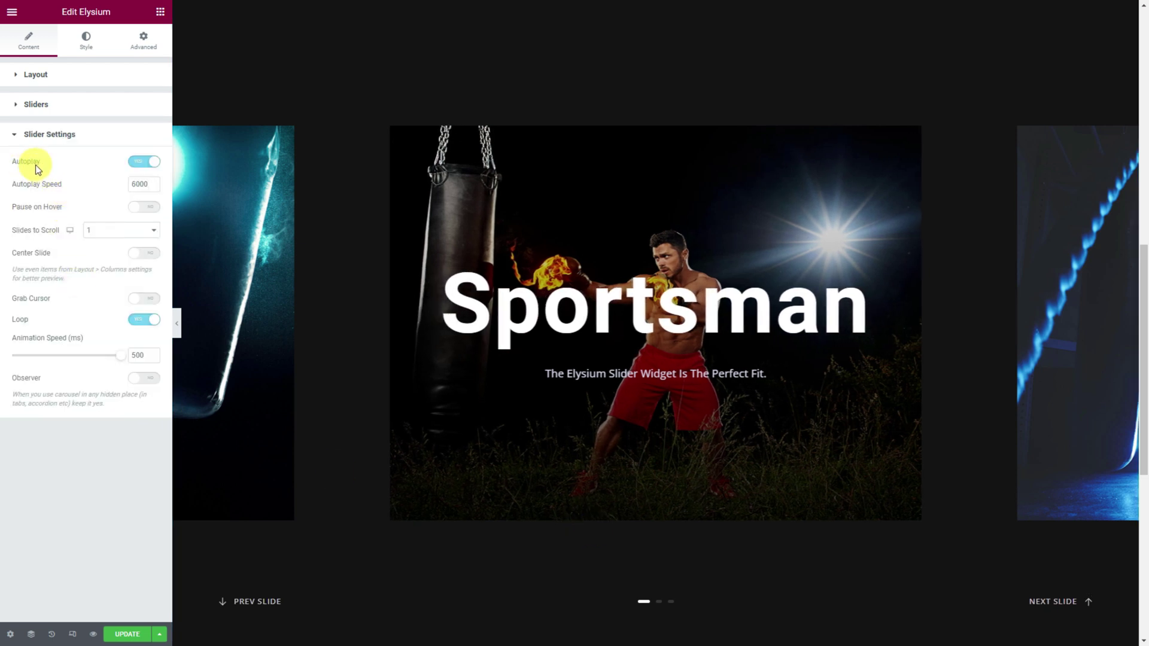
pyautogui.click(137, 164)
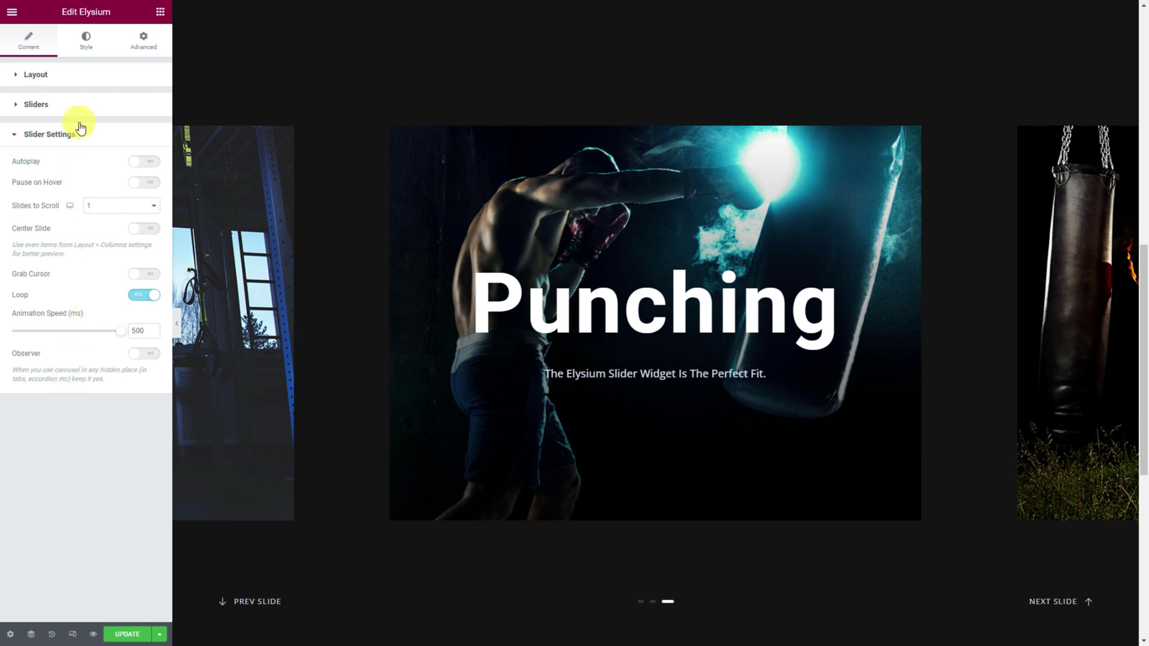
# Make the slider background a gradient with first colour #4895EF blue at stop 50.
pyautogui.click(82, 48)
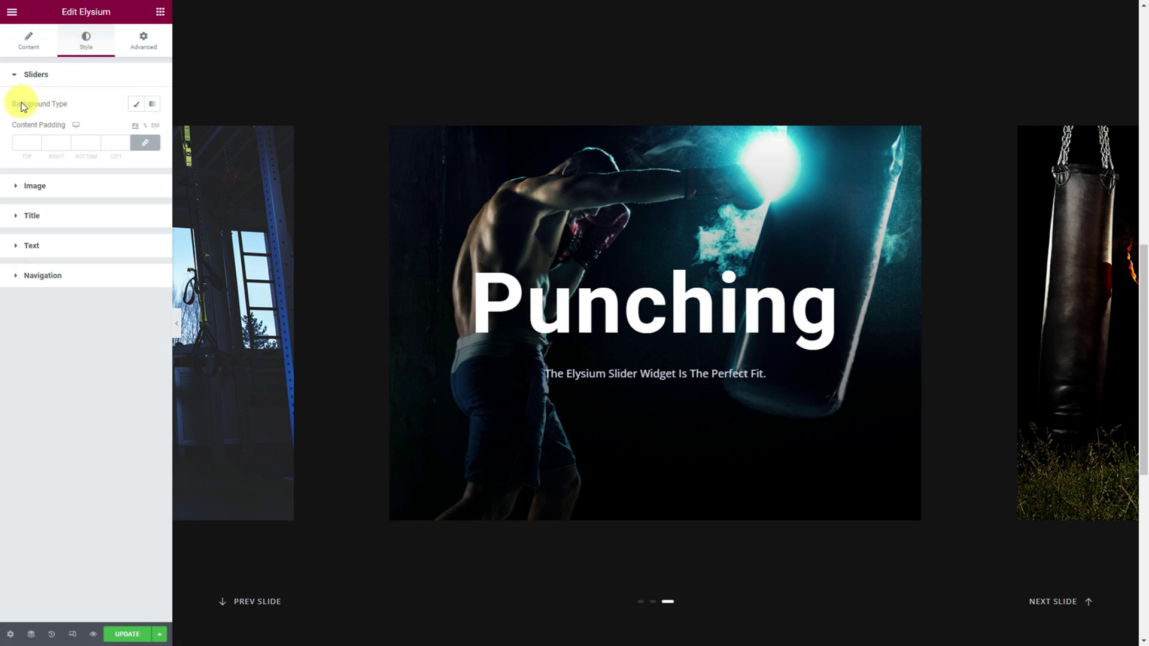
pyautogui.click(154, 107)
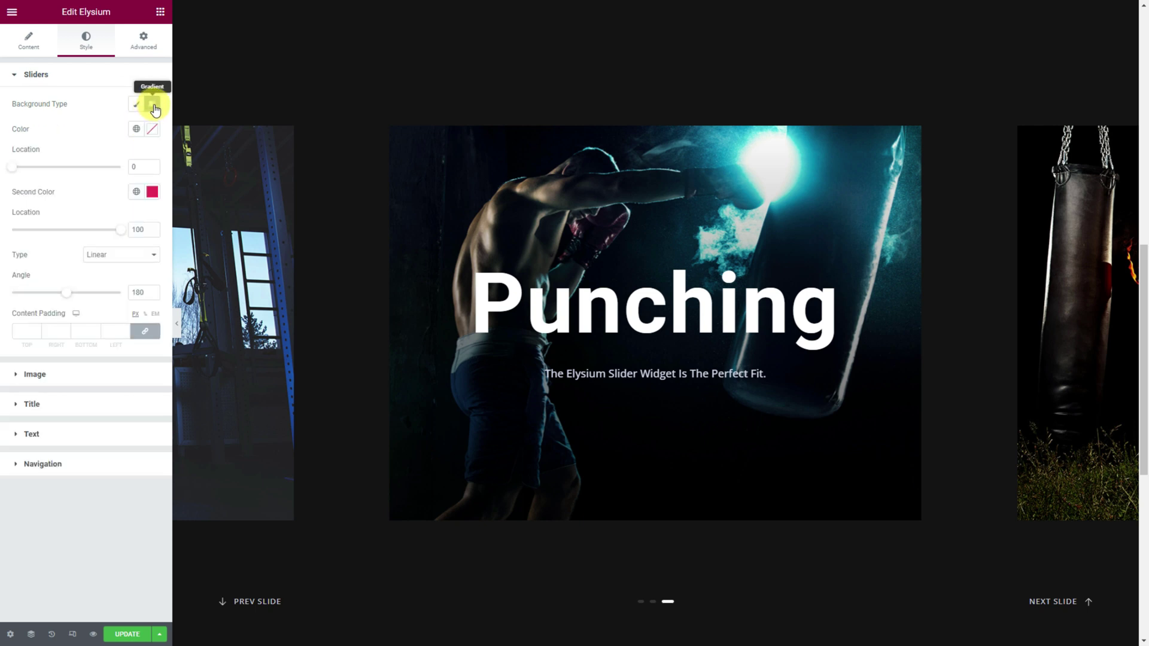
pyautogui.click(150, 128)
pyautogui.click(137, 307)
pyautogui.write('#4895EF')
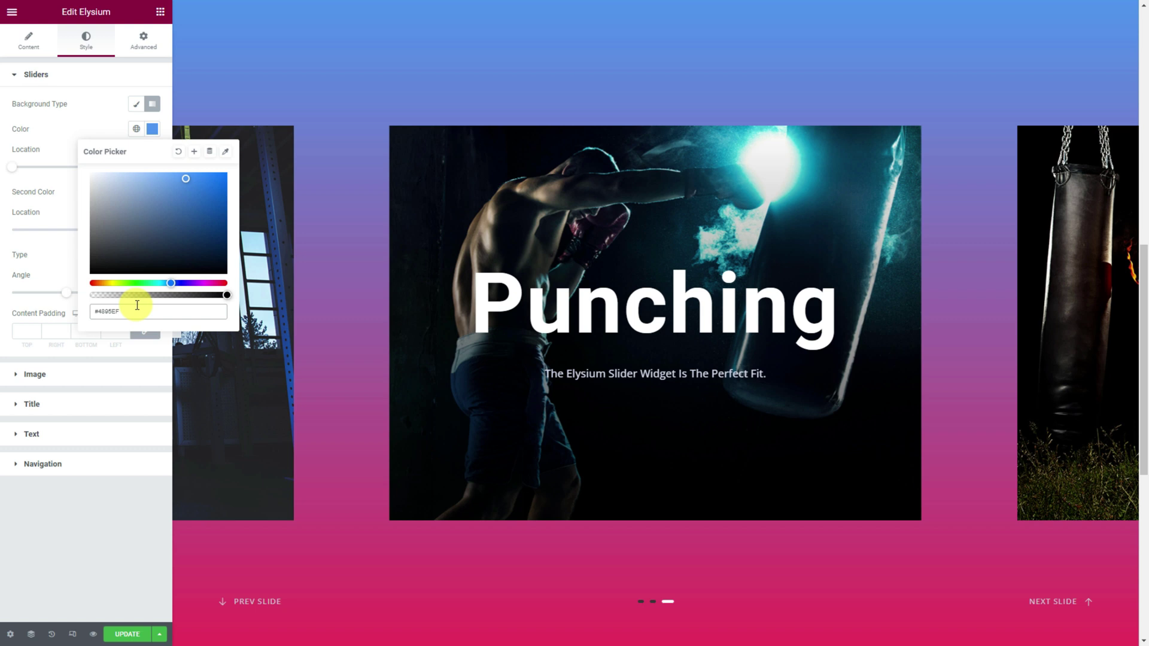
pyautogui.click(87, 120)
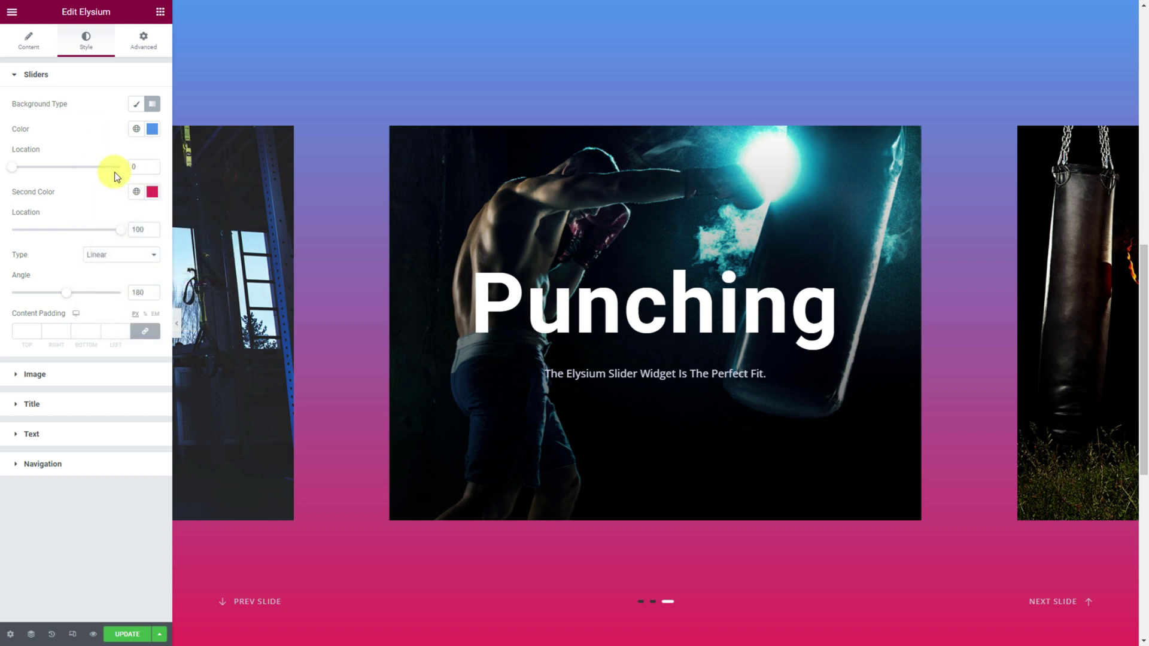
pyautogui.moveTo(13, 166); pyautogui.dragTo(66, 167)
# Set the gradient's second colour to black #000000 at stop 50 for a sharp split.
pyautogui.click(152, 192)
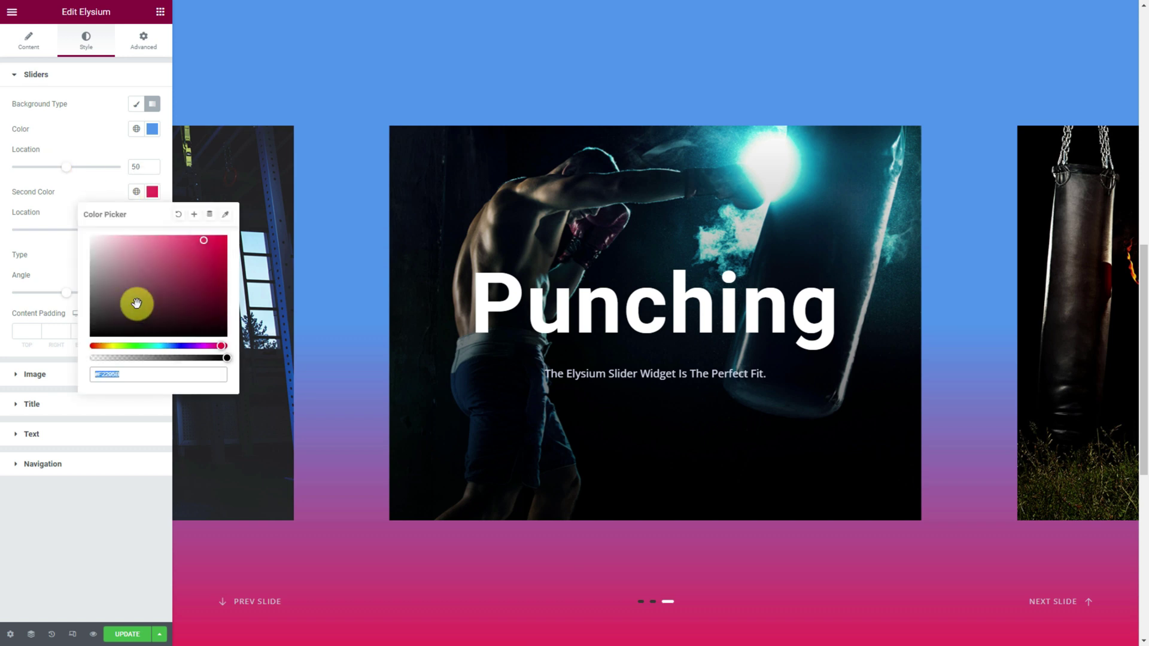
pyautogui.moveTo(136, 304); pyautogui.dragTo(46, 334)
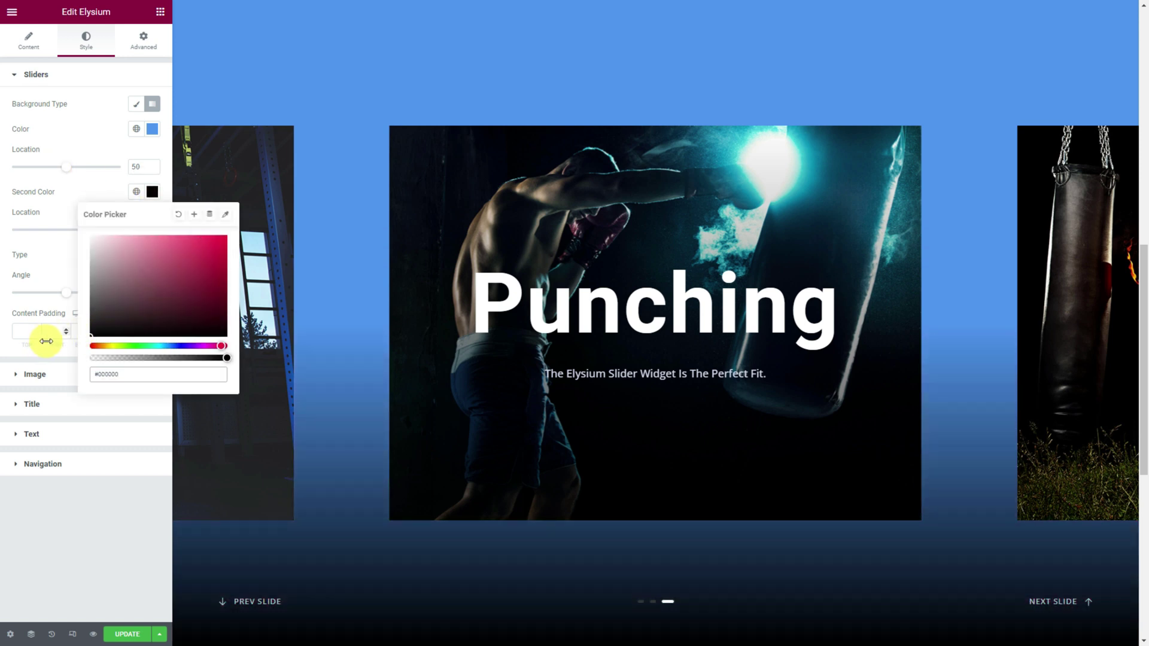
pyautogui.click(47, 264)
pyautogui.moveTo(118, 231); pyautogui.dragTo(66, 237)
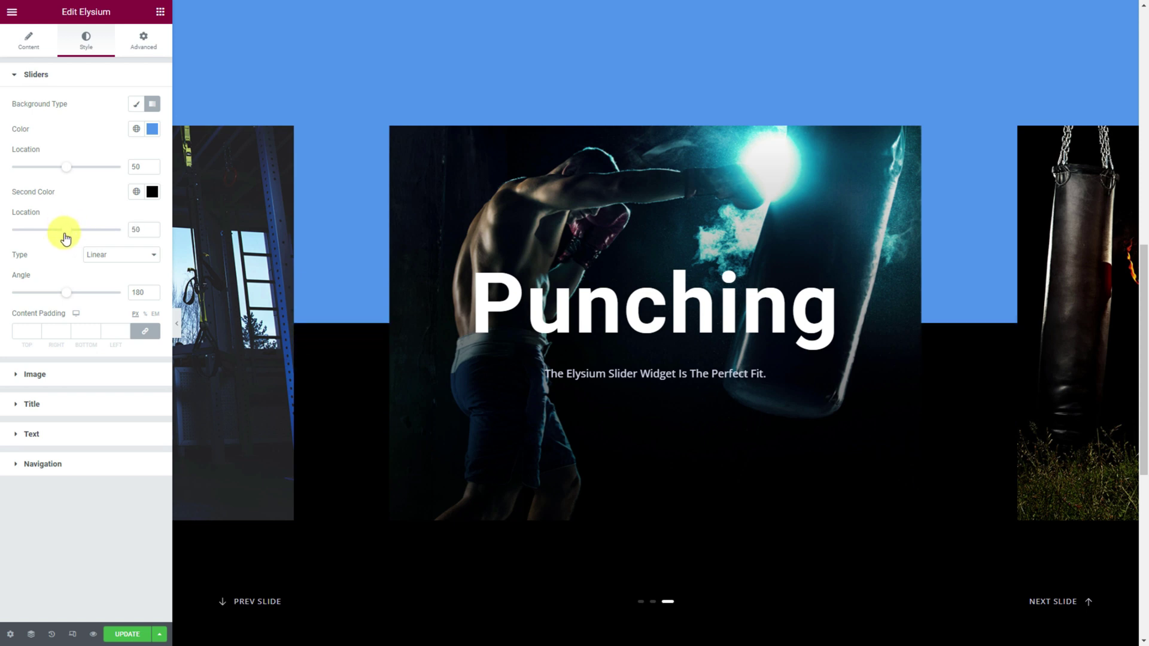
# Make the slide titles white.
pyautogui.click(58, 405)
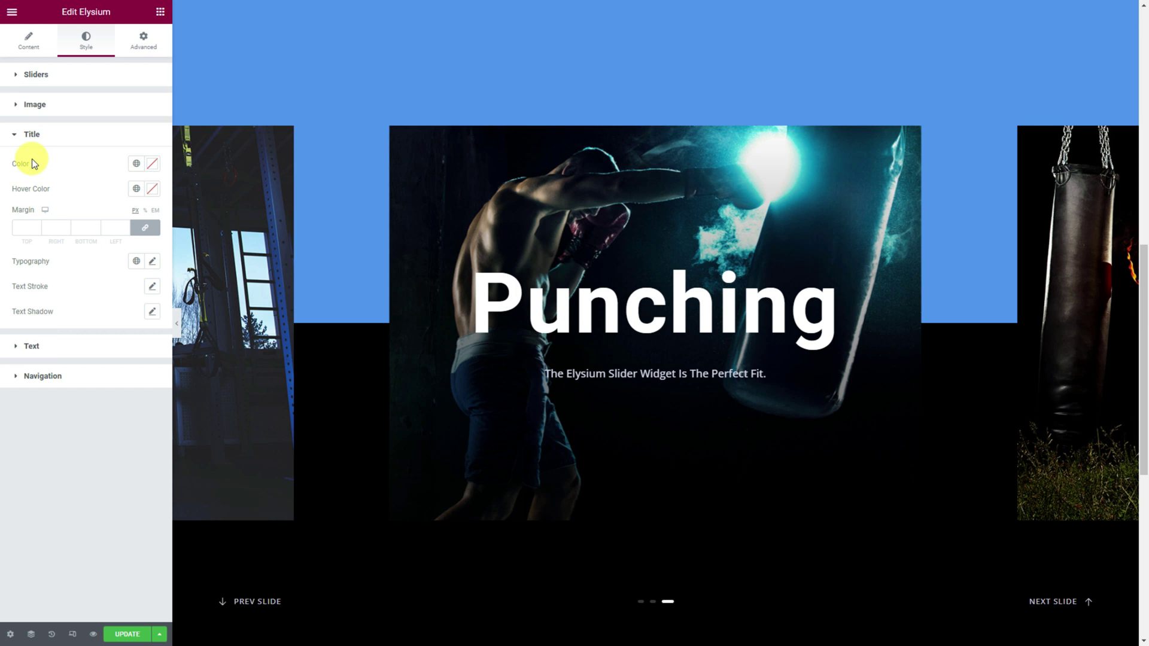
pyautogui.click(153, 169)
pyautogui.click(123, 231)
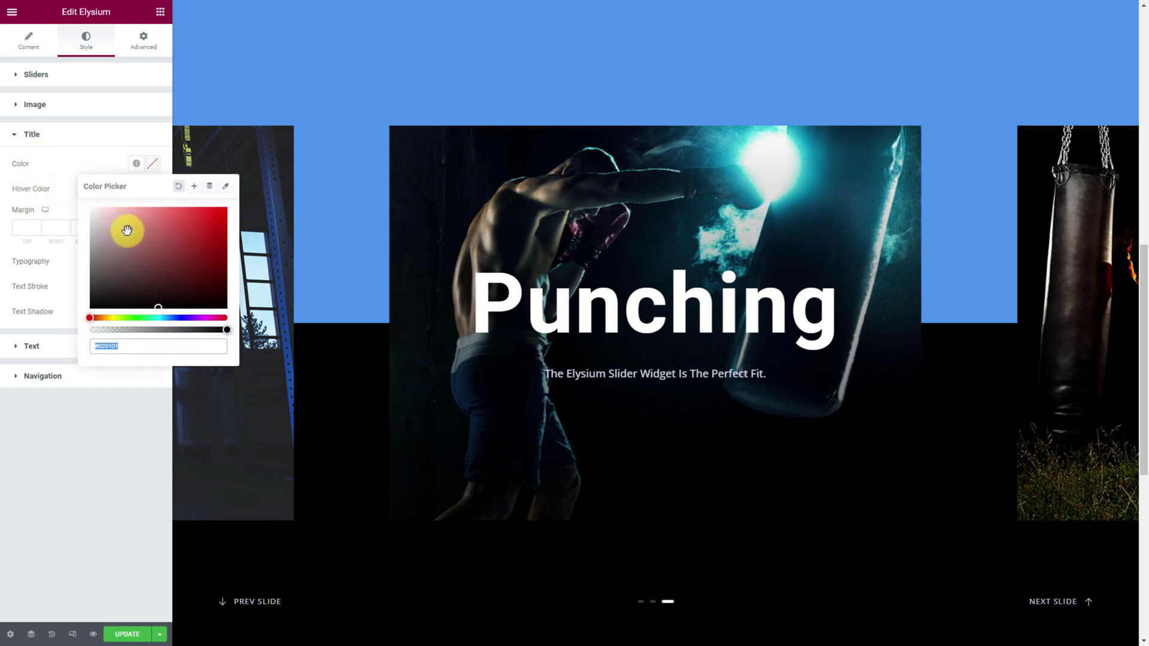
pyautogui.click(69, 166)
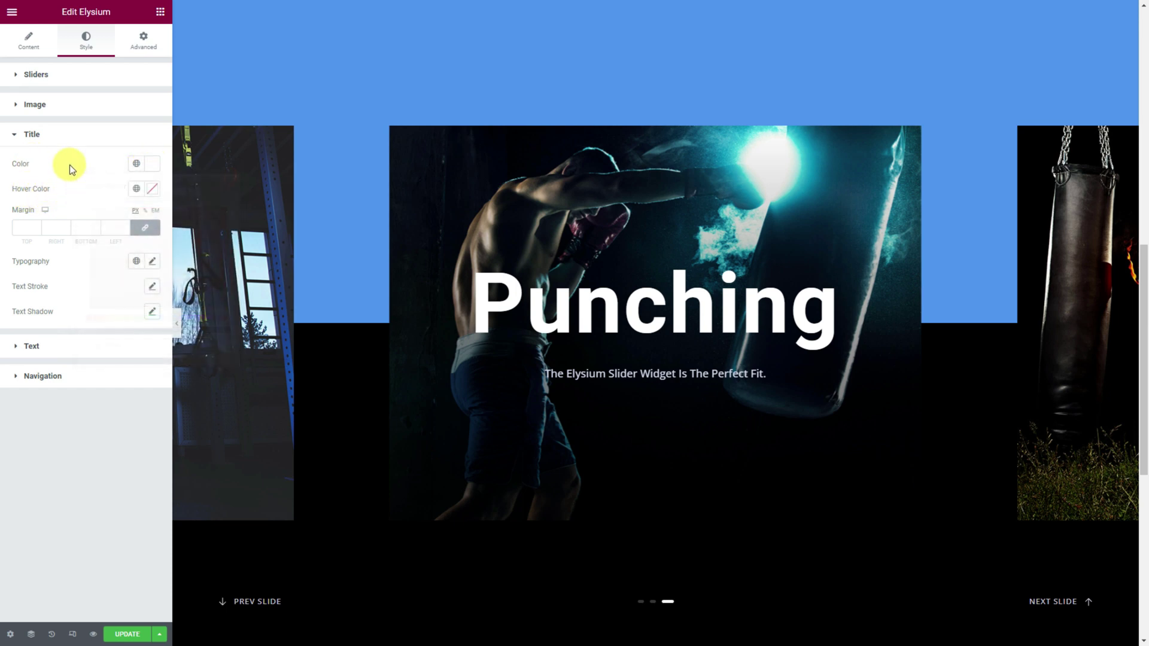
# Set the title typography to Barlow Condensed, 150px, weight 800, uppercase.
pyautogui.click(152, 262)
pyautogui.click(118, 318)
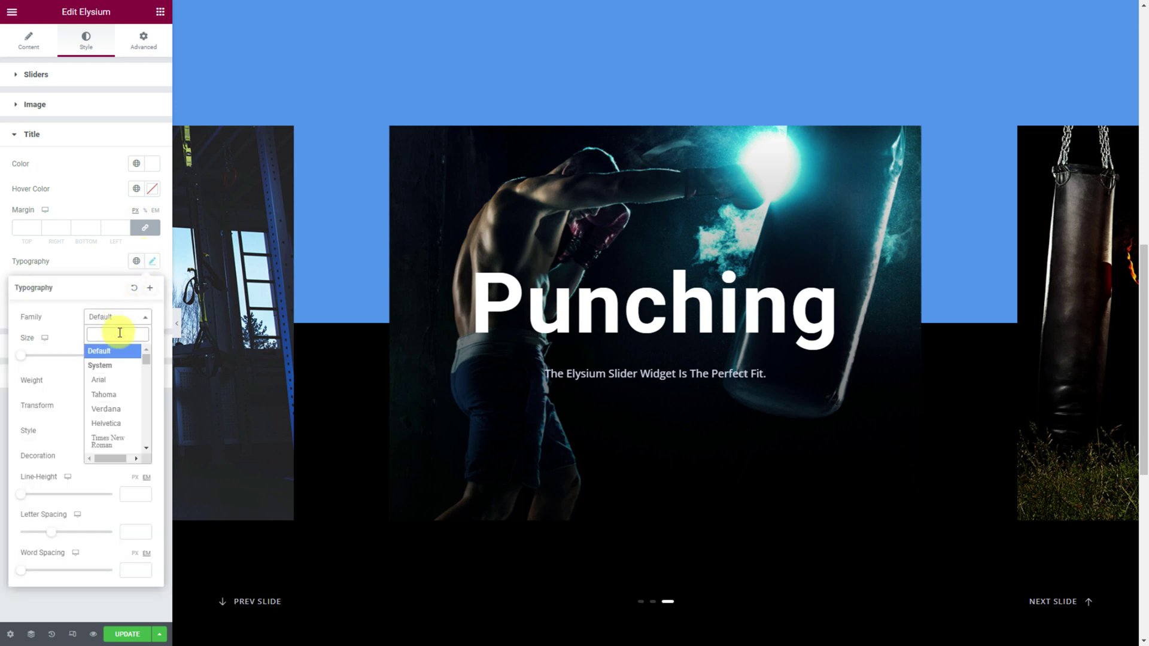
pyautogui.write('barlow')
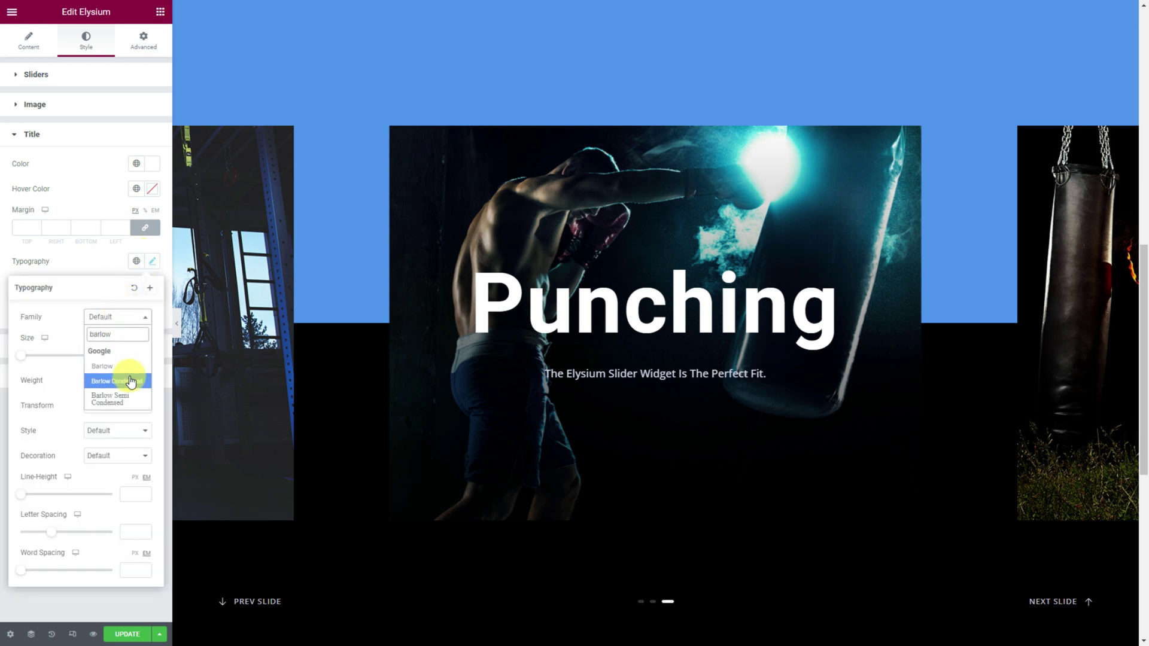
pyautogui.click(131, 381)
pyautogui.click(111, 340)
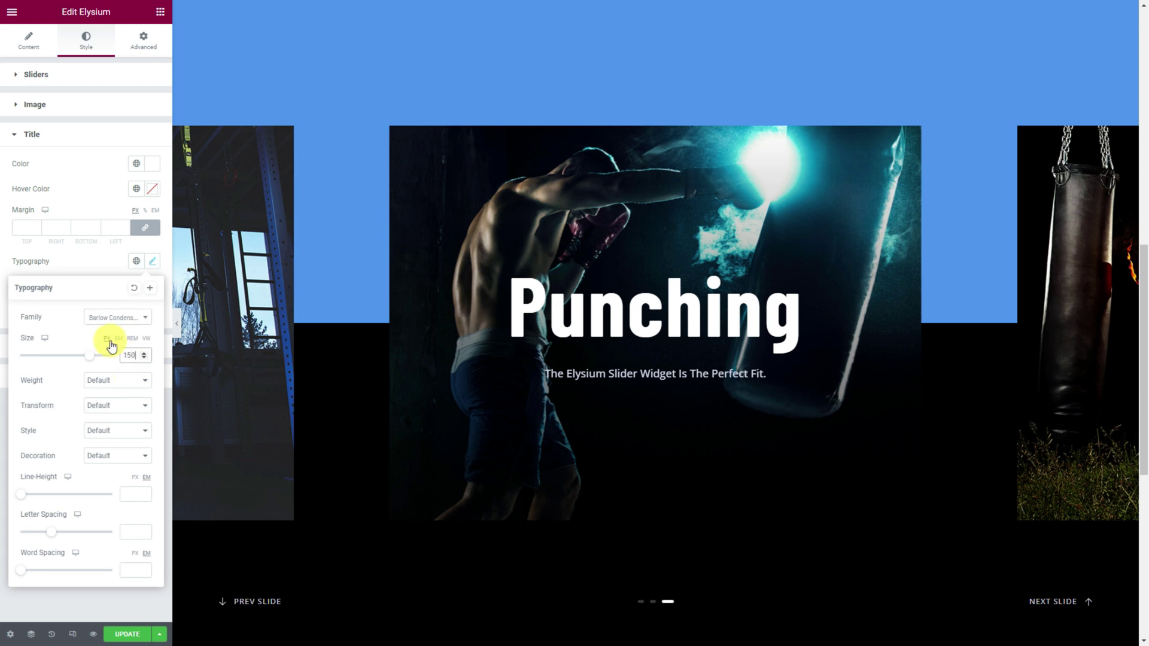
pyautogui.click(114, 381)
pyautogui.click(110, 458)
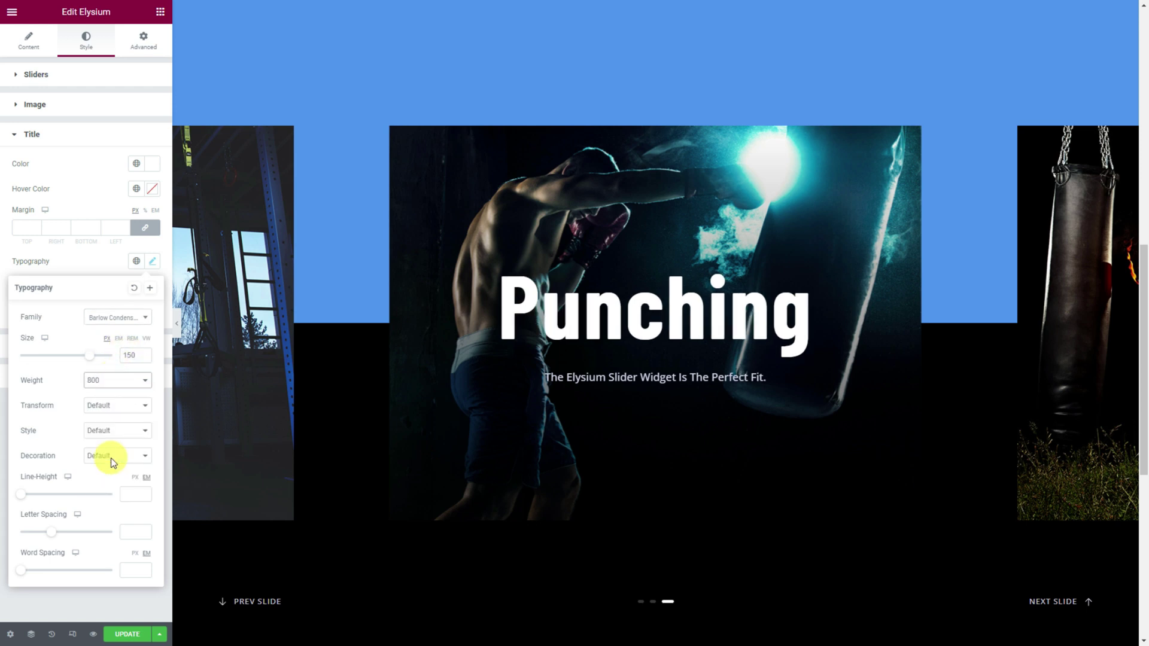
pyautogui.click(120, 407)
pyautogui.click(120, 427)
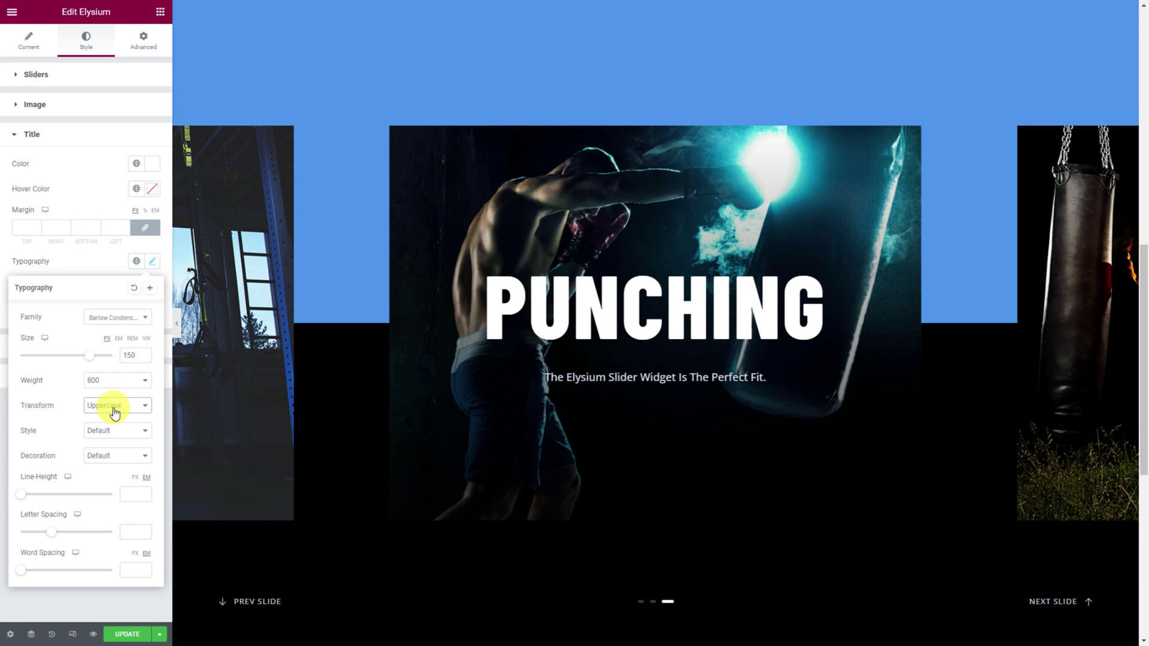
# Set the slide caption text typography to Open Sans, size 16, weight 400.
pyautogui.click(89, 143)
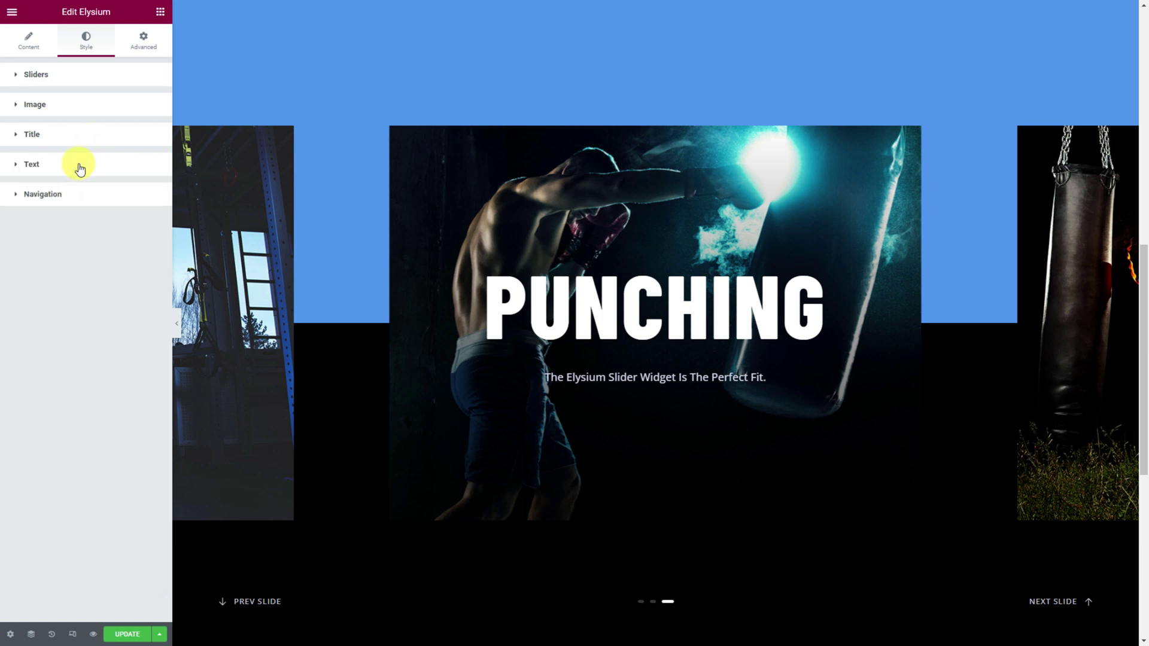
pyautogui.click(79, 168)
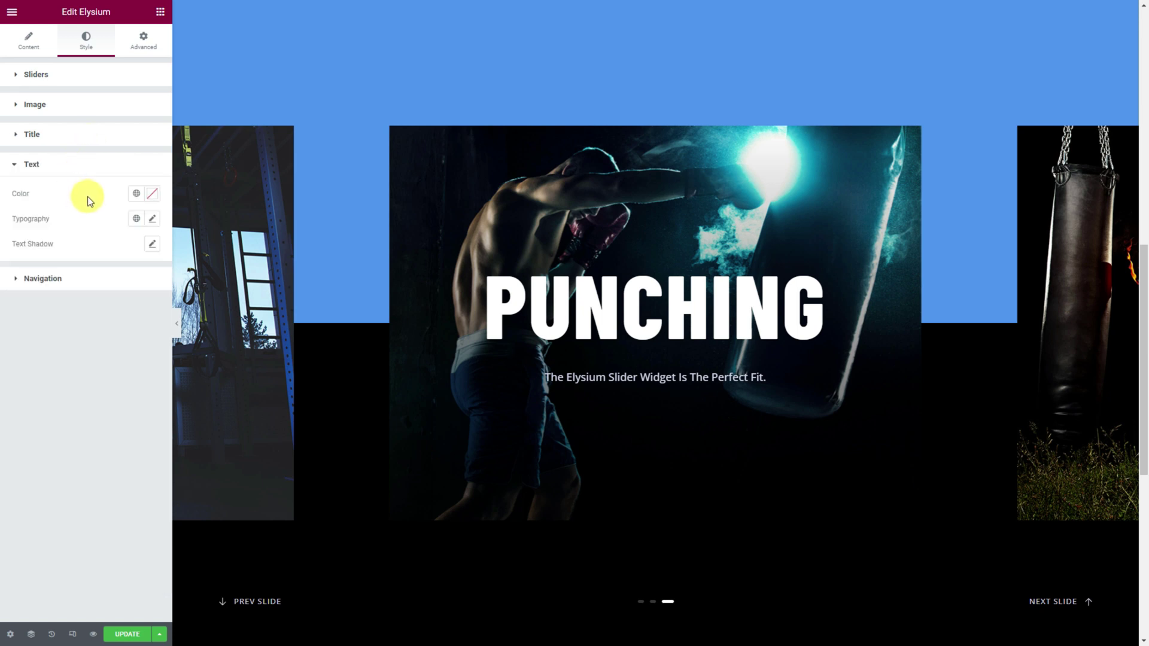
pyautogui.click(152, 219)
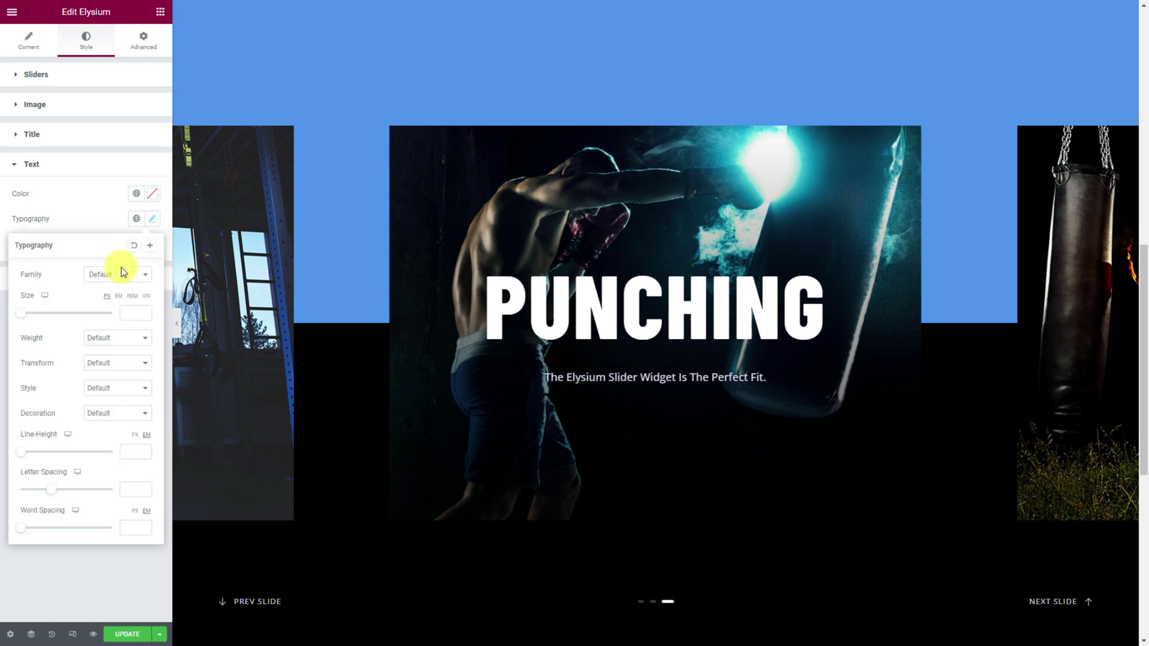
pyautogui.click(119, 281)
pyautogui.write('open')
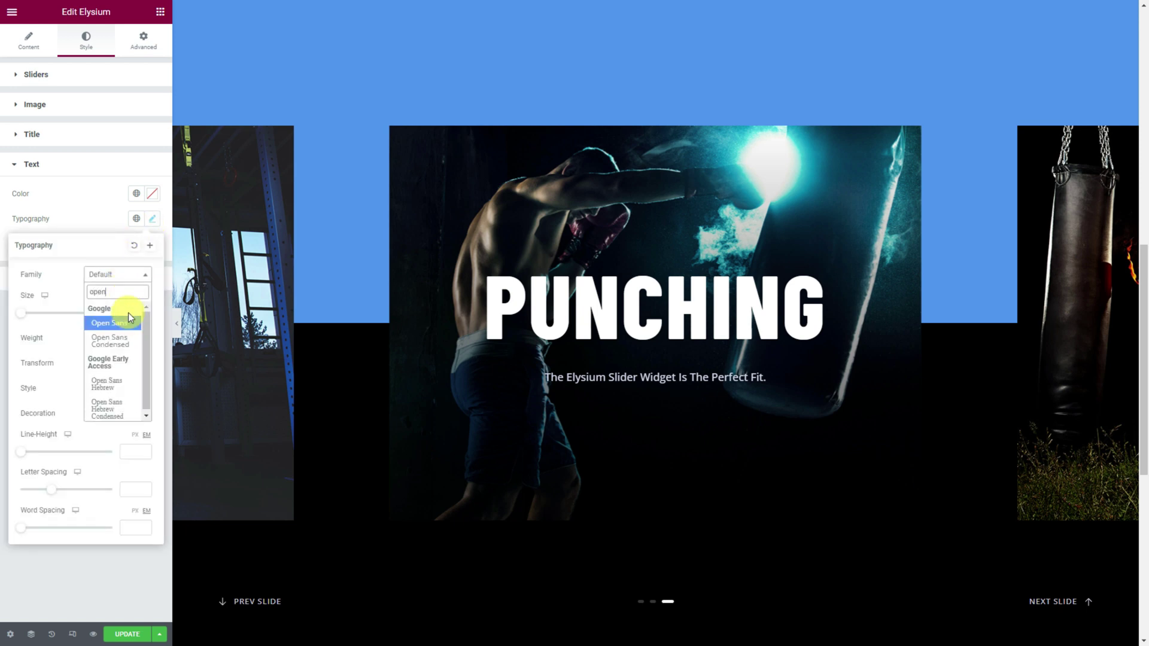
pyautogui.click(127, 324)
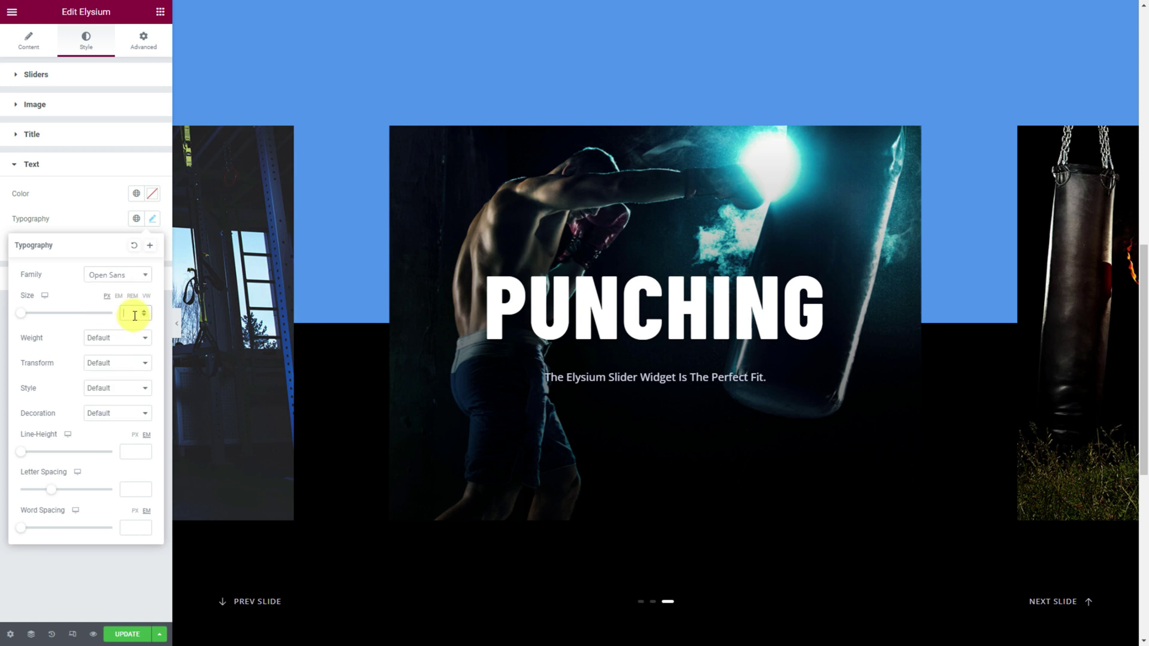
pyautogui.write('16')
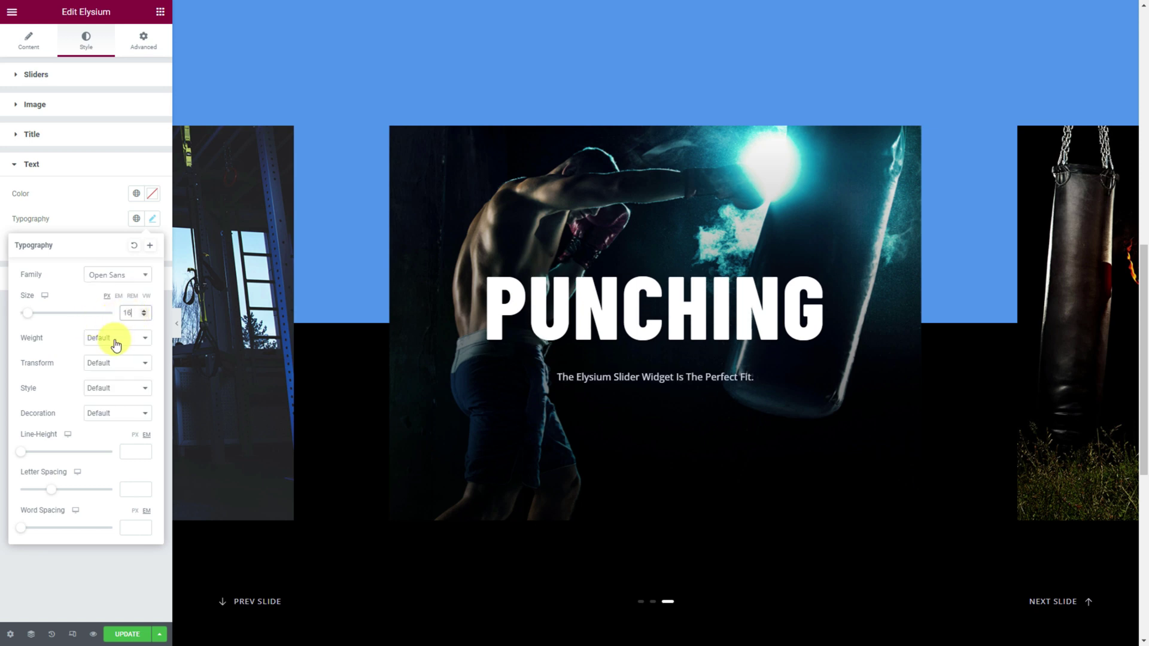
pyautogui.click(116, 344)
pyautogui.click(108, 378)
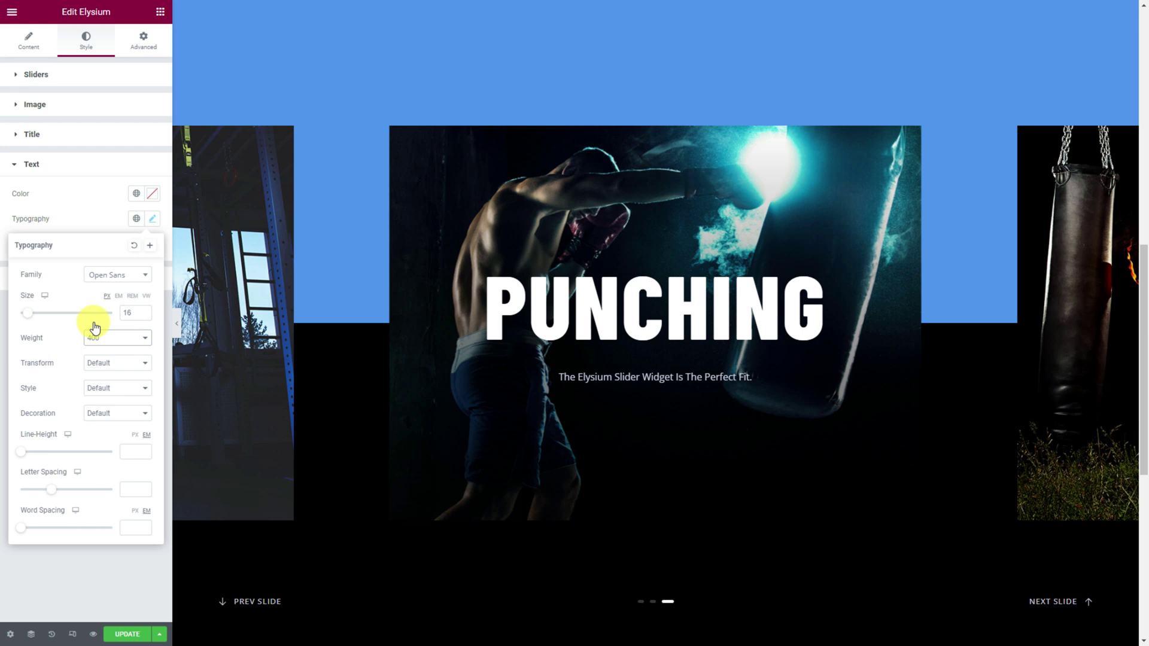
pyautogui.click(78, 221)
# Colour the navigation arrows blue #4895EF with a white hover colour.
pyautogui.click(77, 275)
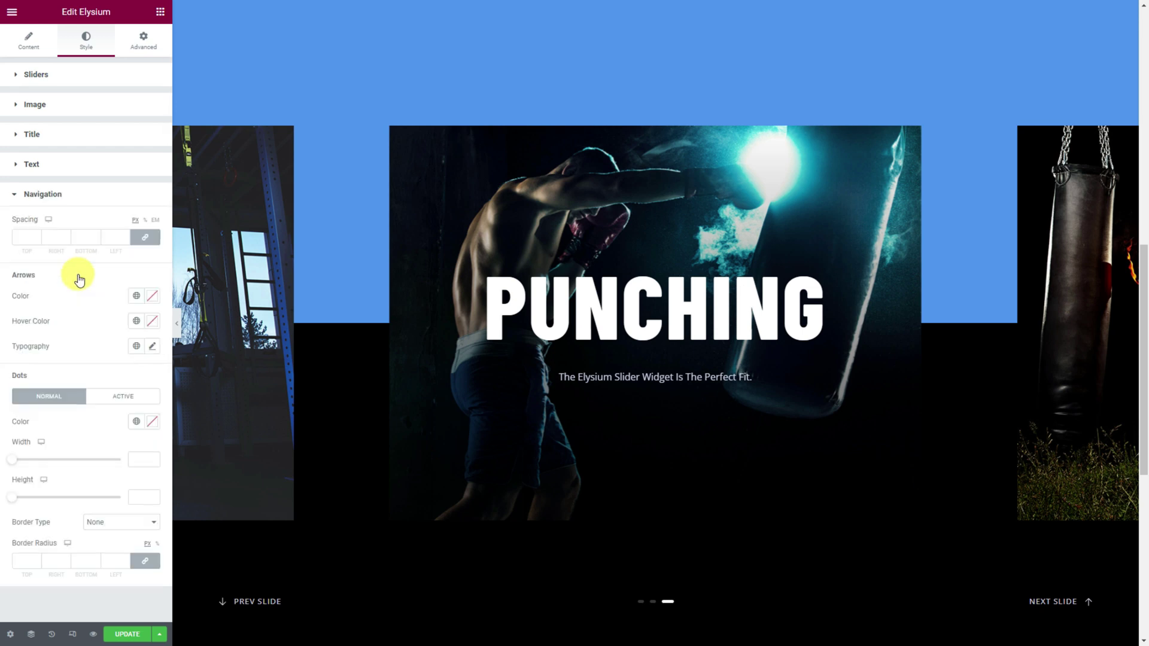
pyautogui.click(151, 297)
pyautogui.click(142, 477)
pyautogui.write('#4895EF')
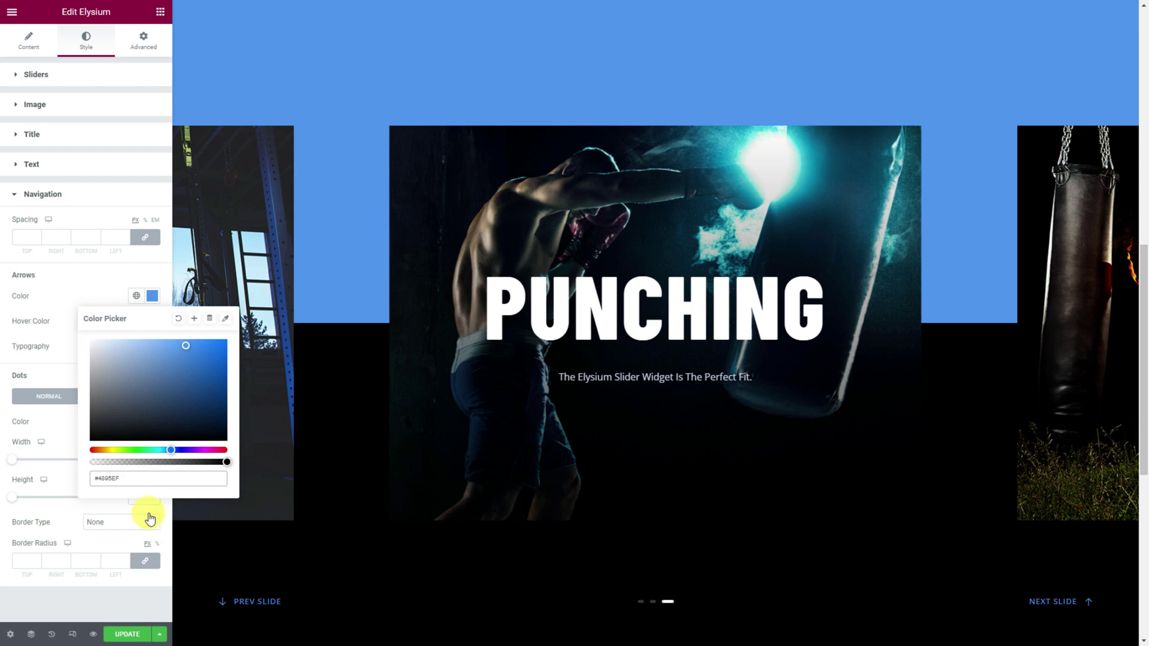
pyautogui.click(101, 293)
pyautogui.click(153, 322)
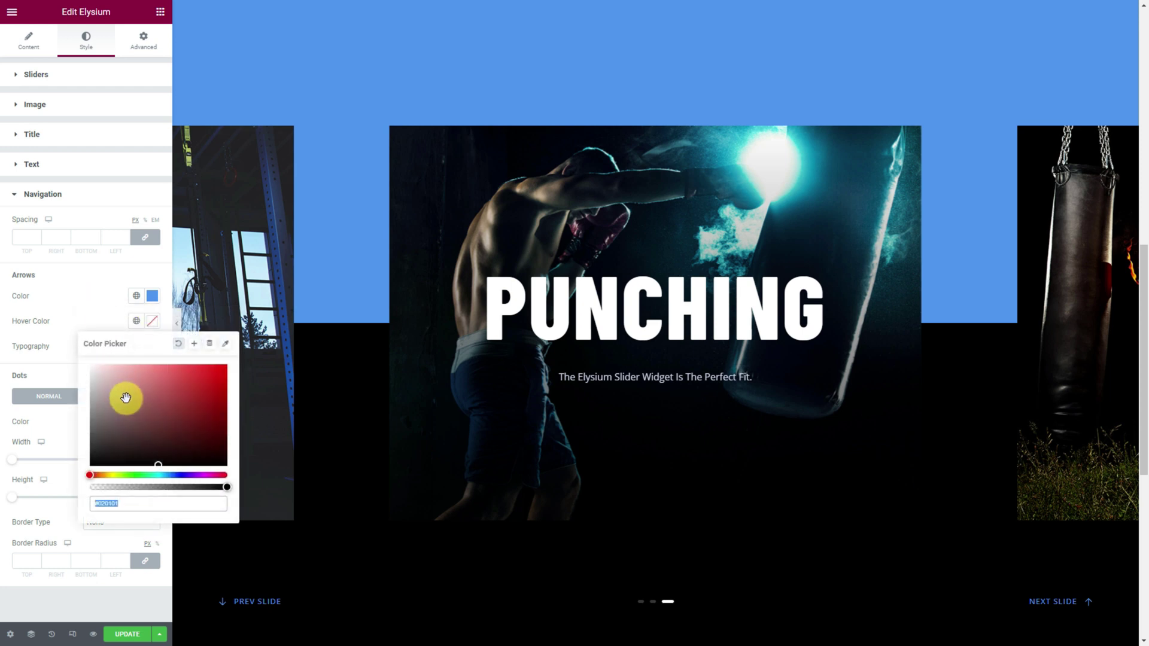
pyautogui.click(88, 306)
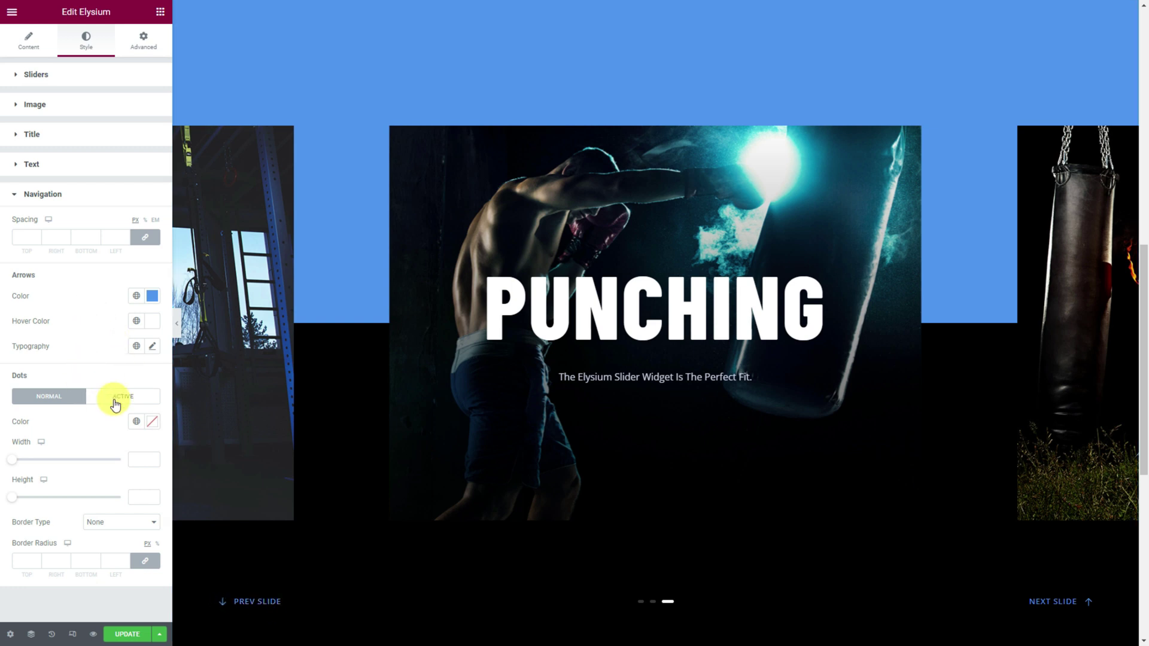
# Set the arrow label typography to Barlow, size 14, weight 600.
pyautogui.click(153, 347)
pyautogui.click(107, 401)
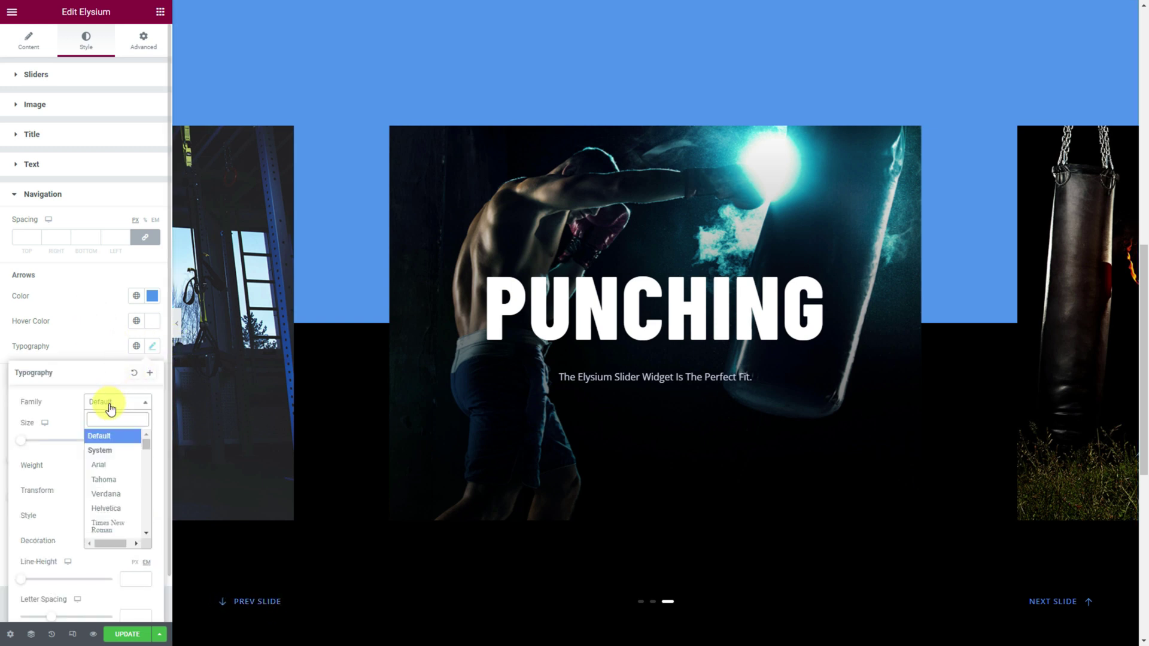
pyautogui.write('barl')
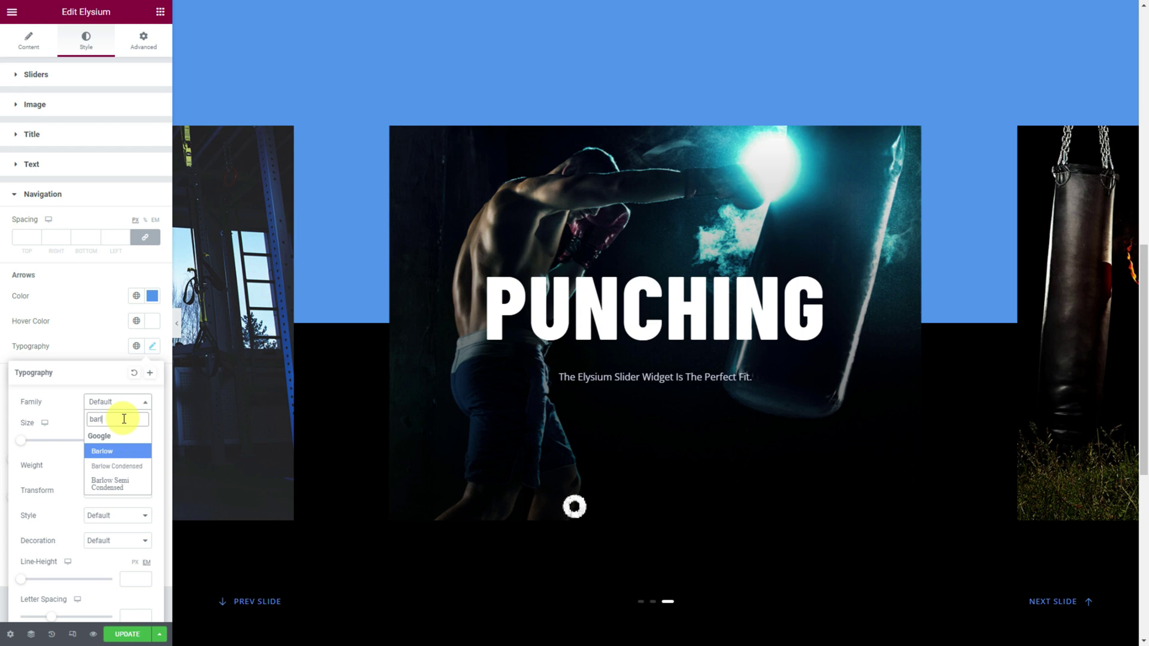
pyautogui.click(116, 451)
pyautogui.click(128, 440)
pyautogui.write('1')
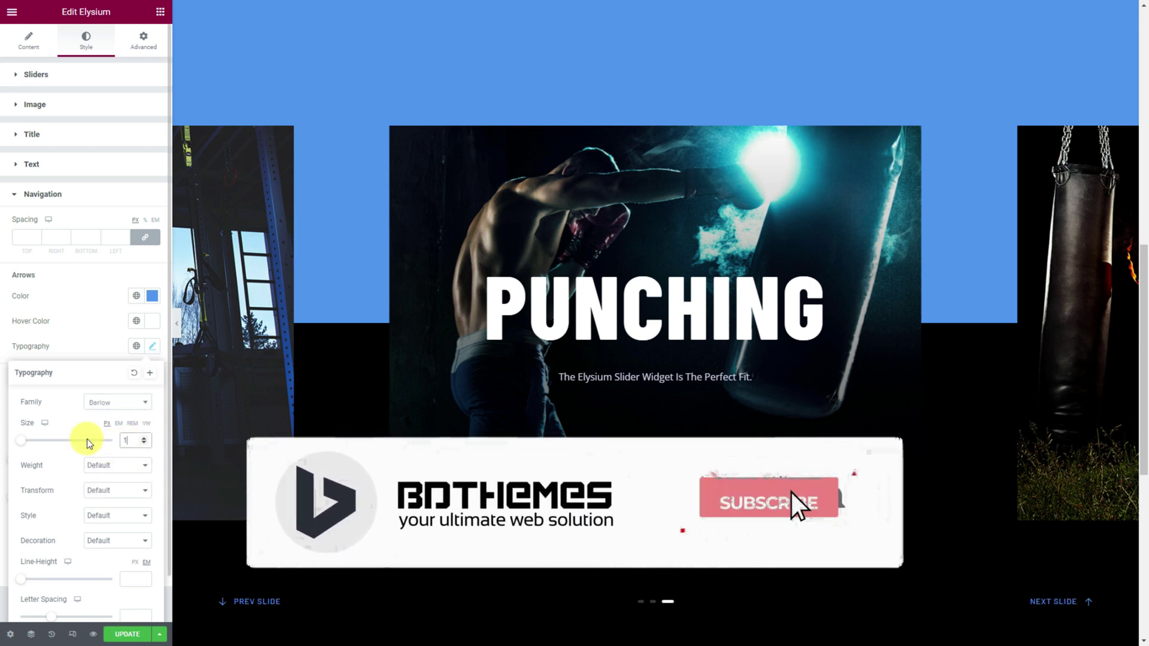
pyautogui.write('4')
pyautogui.click(117, 465)
pyautogui.click(110, 523)
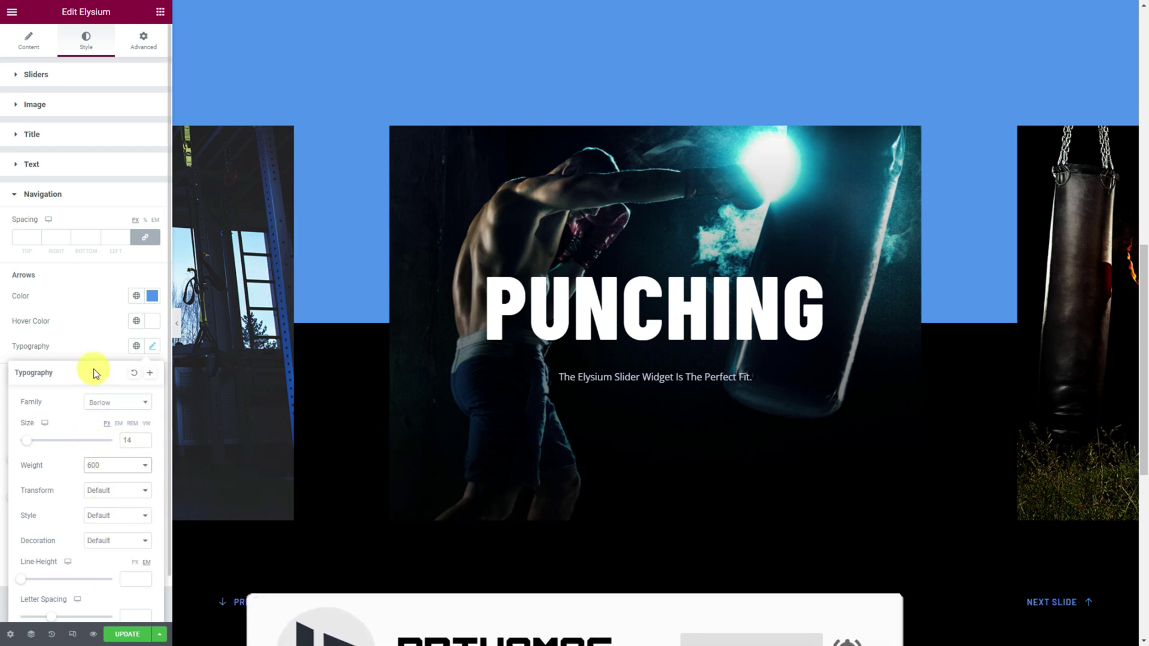
pyautogui.click(90, 345)
# Make the normal dots white and the active dot blue, with border radius 0.
pyautogui.click(152, 421)
pyautogui.click(123, 479)
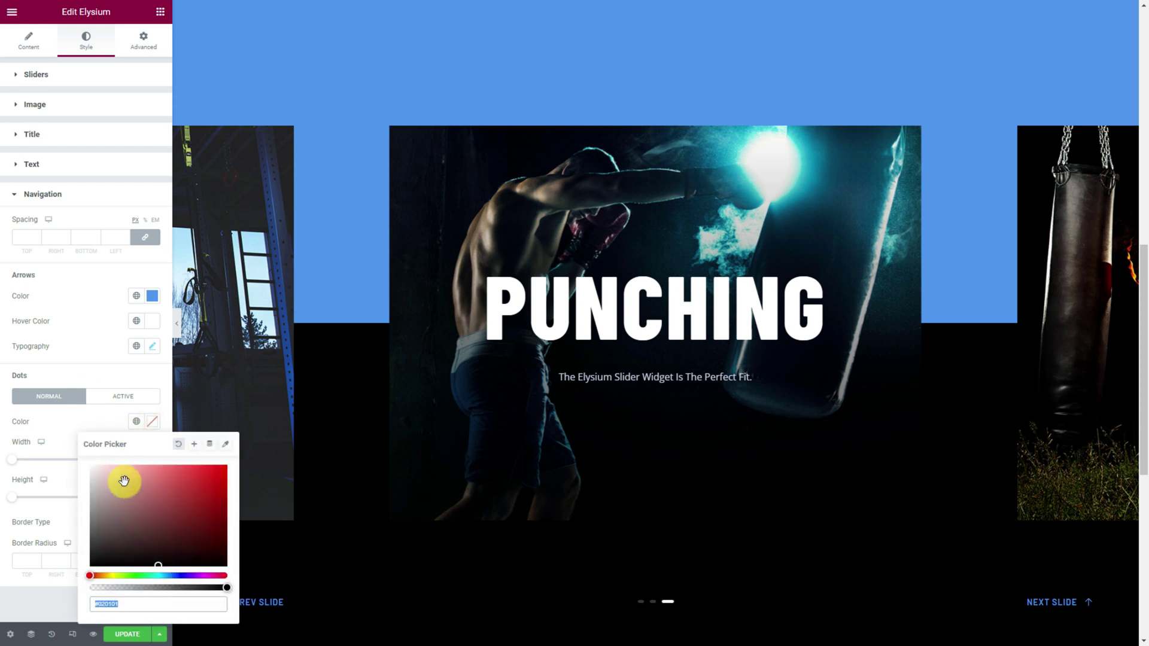
pyautogui.click(61, 426)
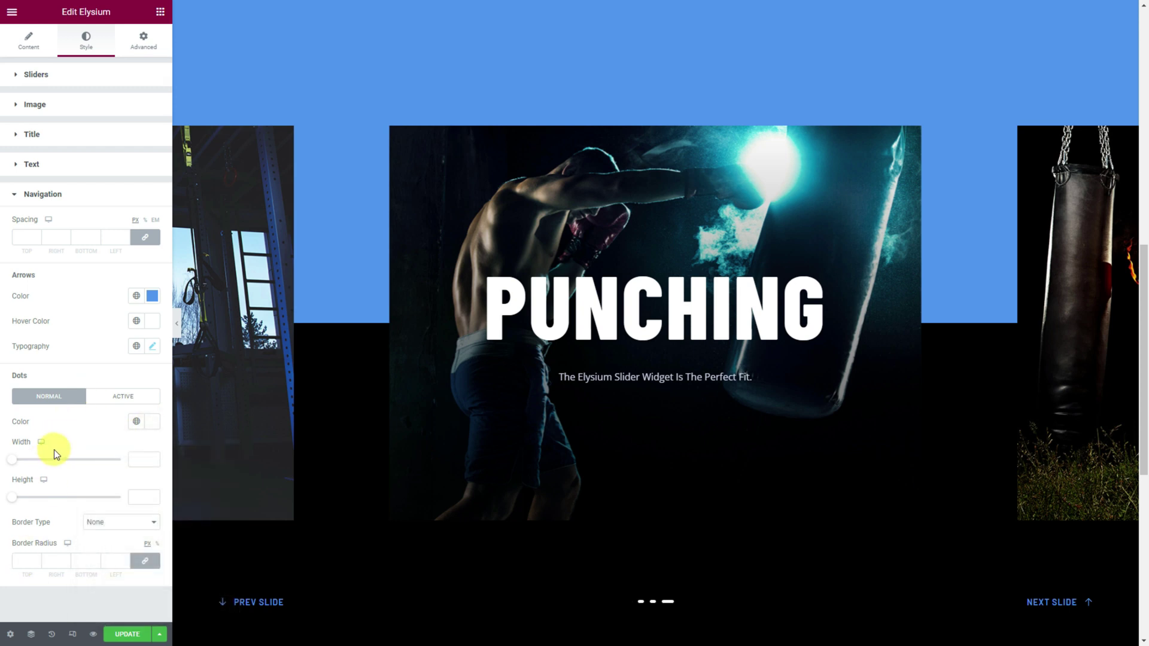
pyautogui.click(128, 392)
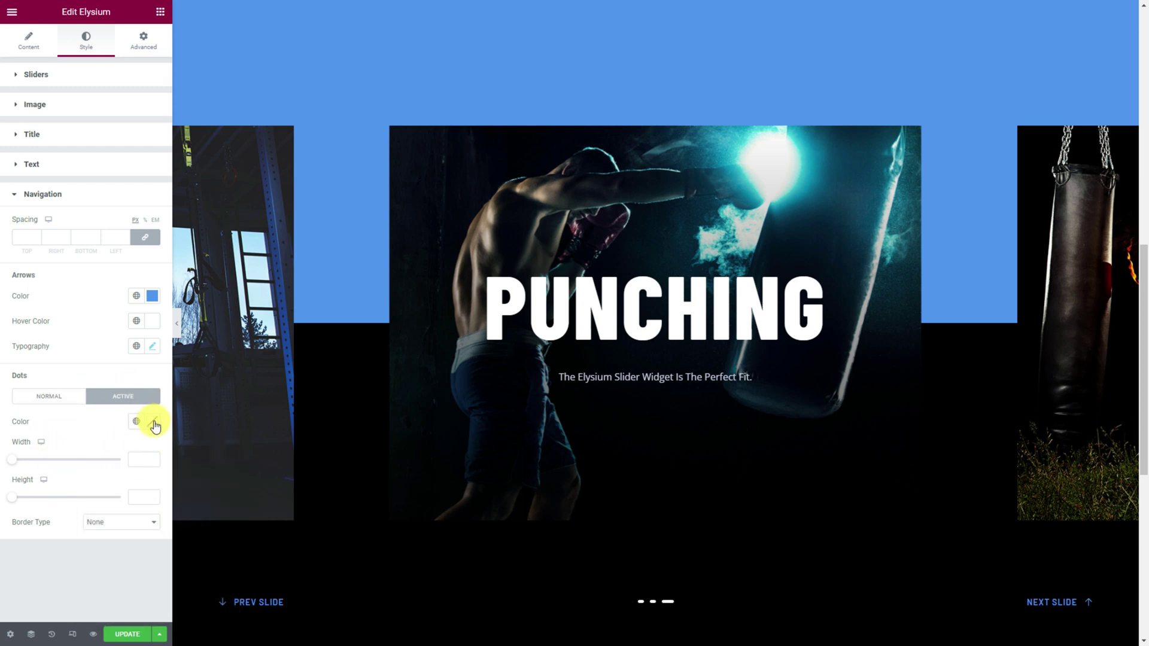
pyautogui.click(153, 423)
pyautogui.click(129, 606)
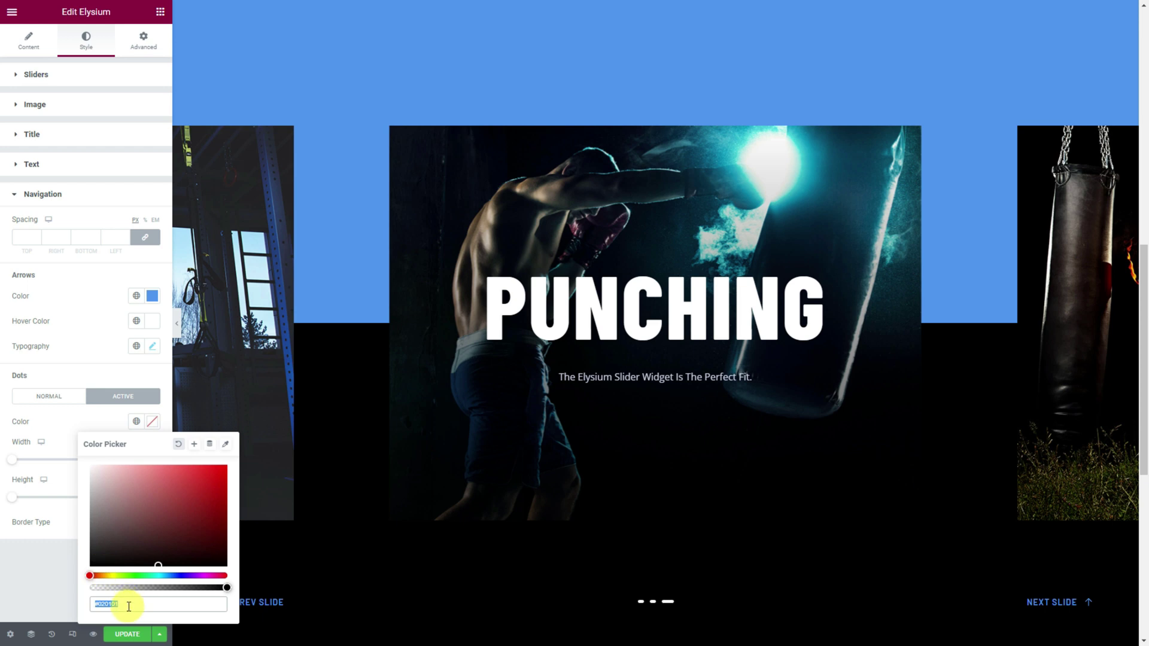
pyautogui.click(61, 410)
pyautogui.click(62, 398)
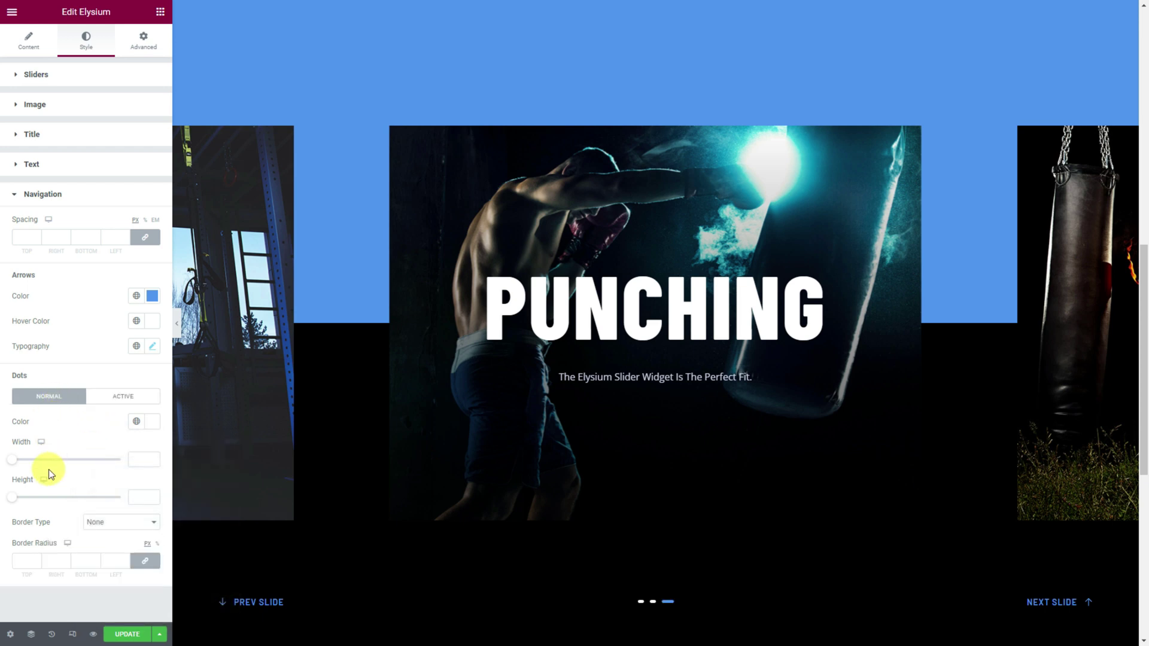
pyautogui.click(22, 561)
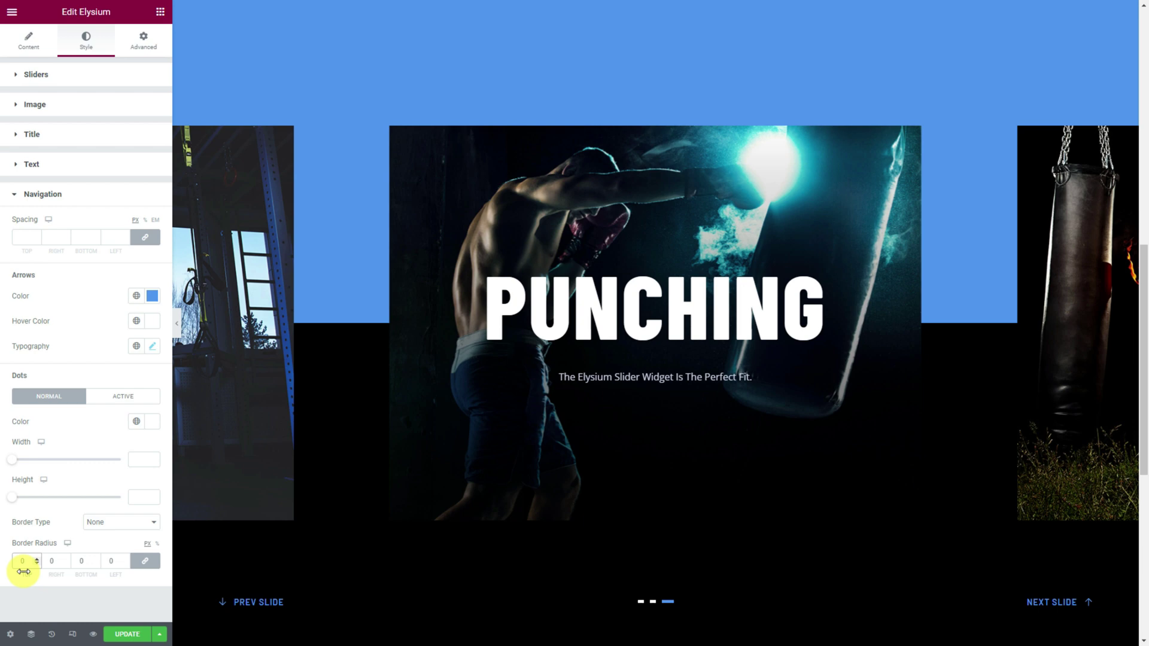
# Turn Autoplay back on in the slider's Content > Slider Settings, at 6000 ms.
pyautogui.click(29, 39)
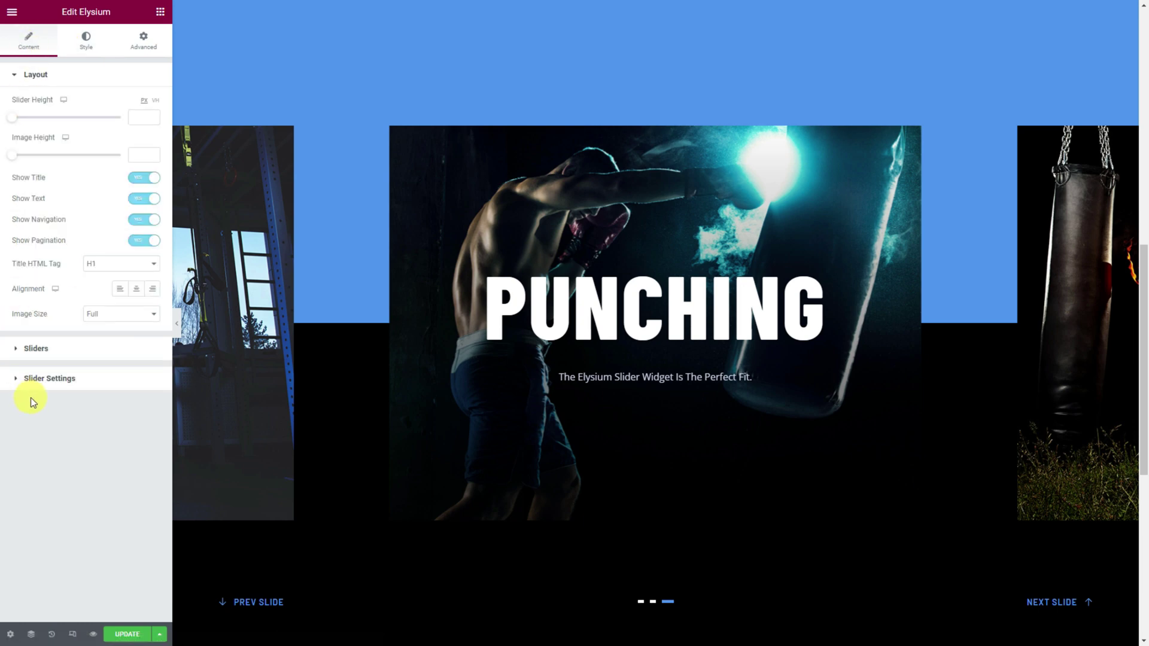
pyautogui.click(44, 382)
pyautogui.click(141, 162)
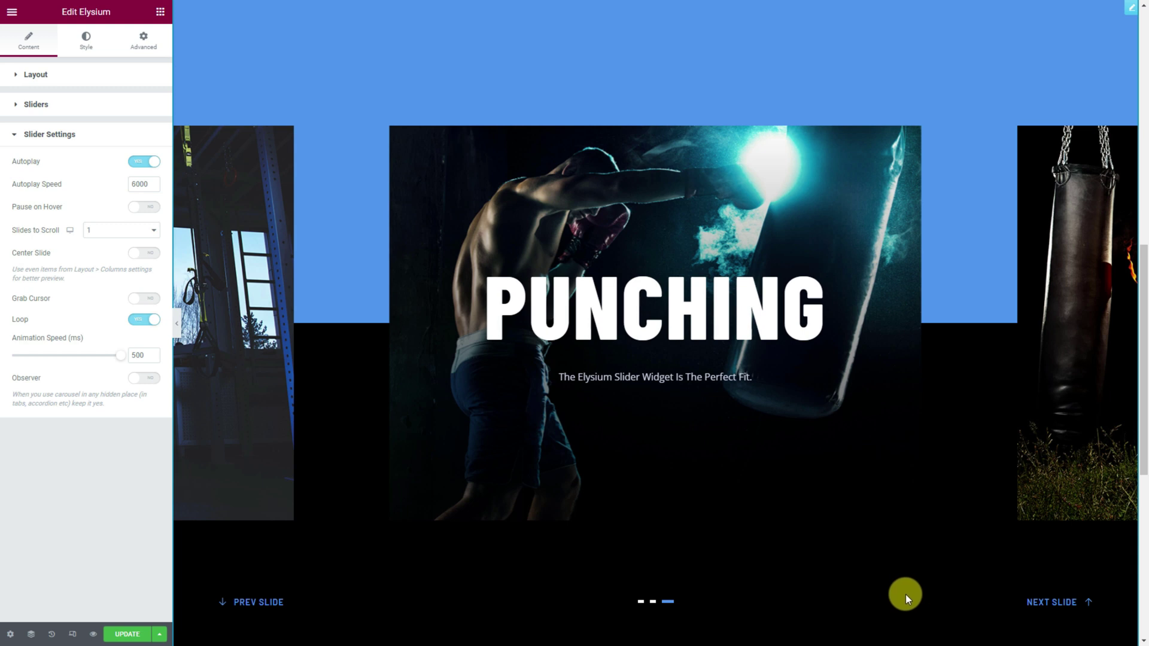
# Collapse the editor panel to watch the Elysium slider autoplay at full width.
pyautogui.click(178, 326)
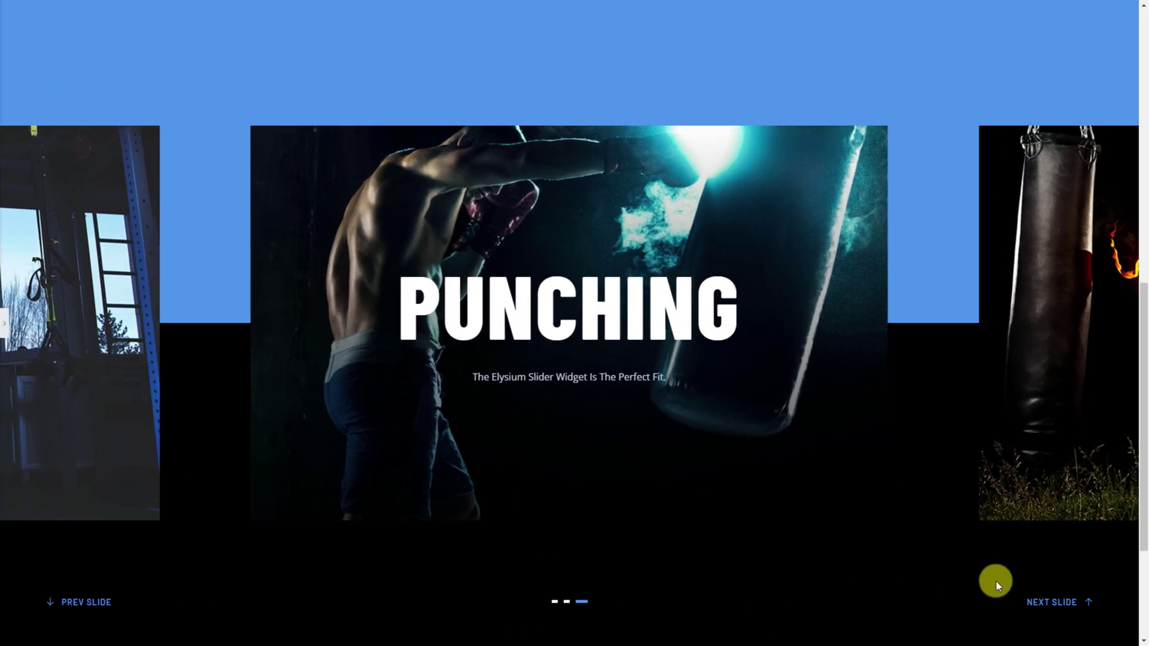